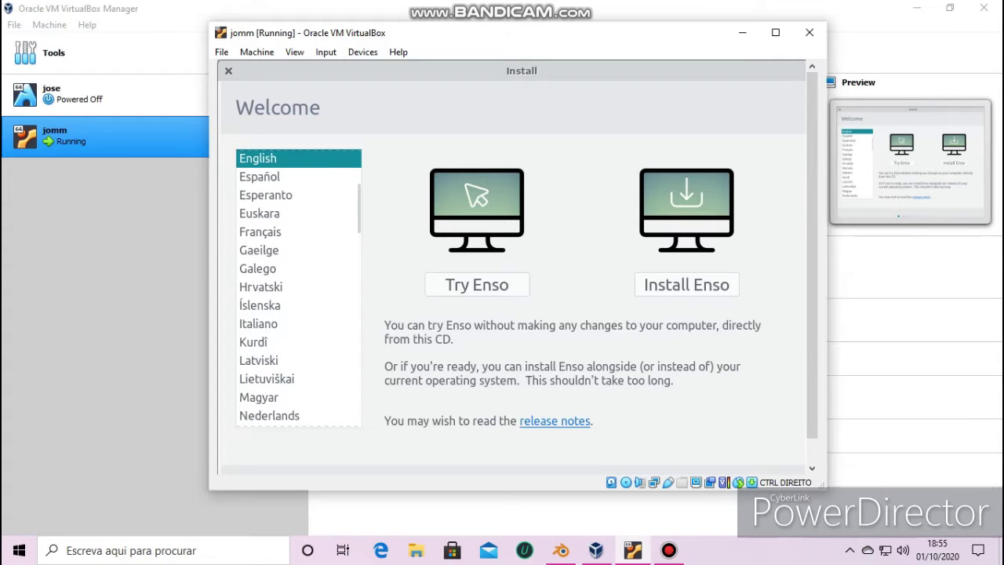
Choose Português as the installer language and start the Enso installation.
scroll(298, 288, "down", 3)
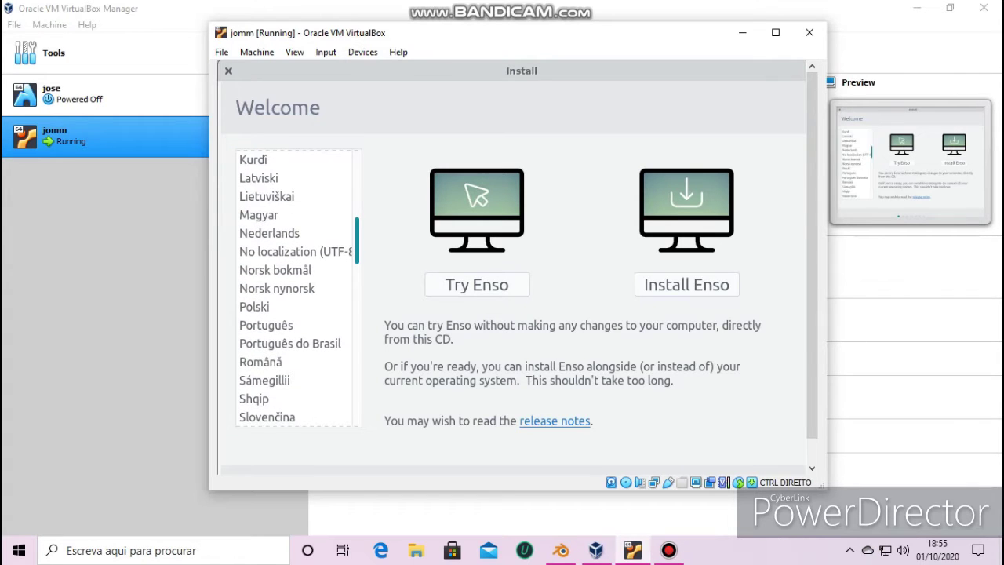
scroll(298, 288, "down", 1)
left_click(266, 302)
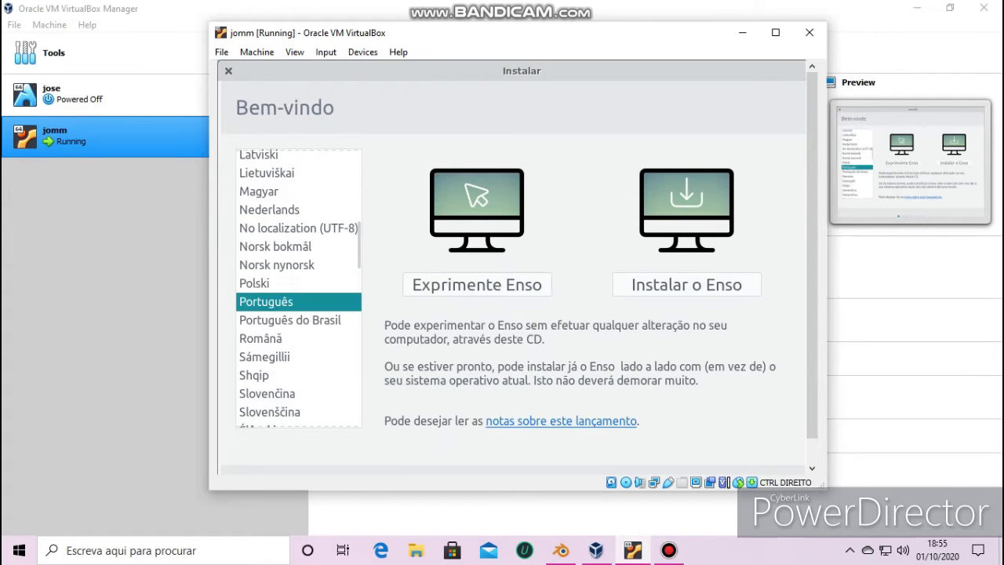
left_click(687, 284)
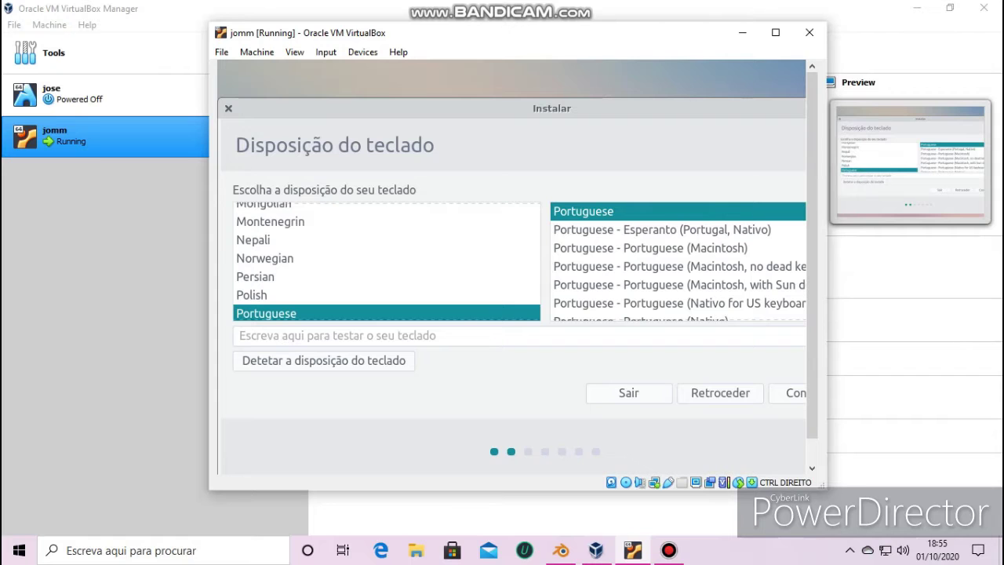
Accept the Portuguese keyboard layout and the preselected update options, widening and repositioning the virtual machine window.
left_click_drag(825, 488, 986, 499)
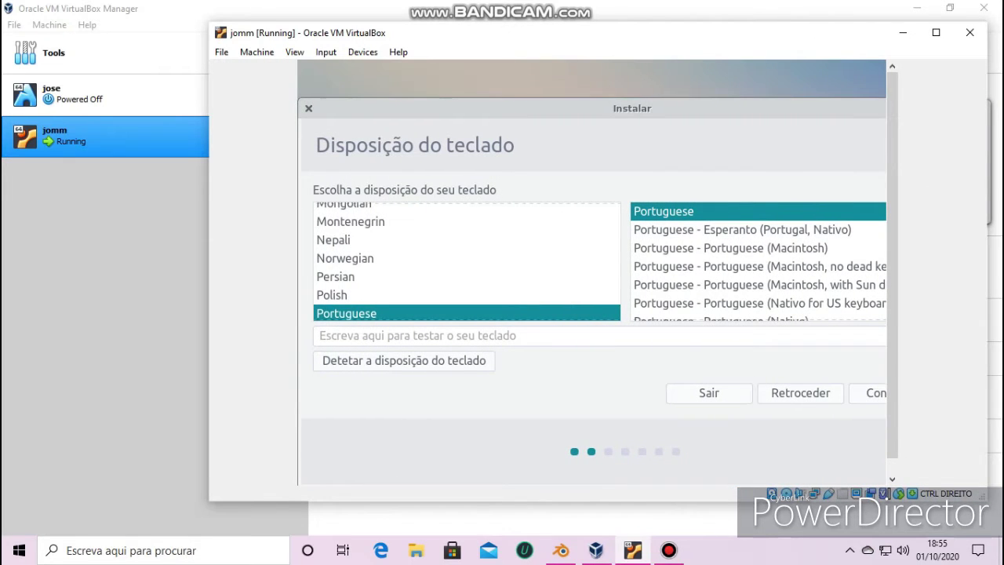
left_click(869, 393)
left_click_drag(593, 33, 510, 33)
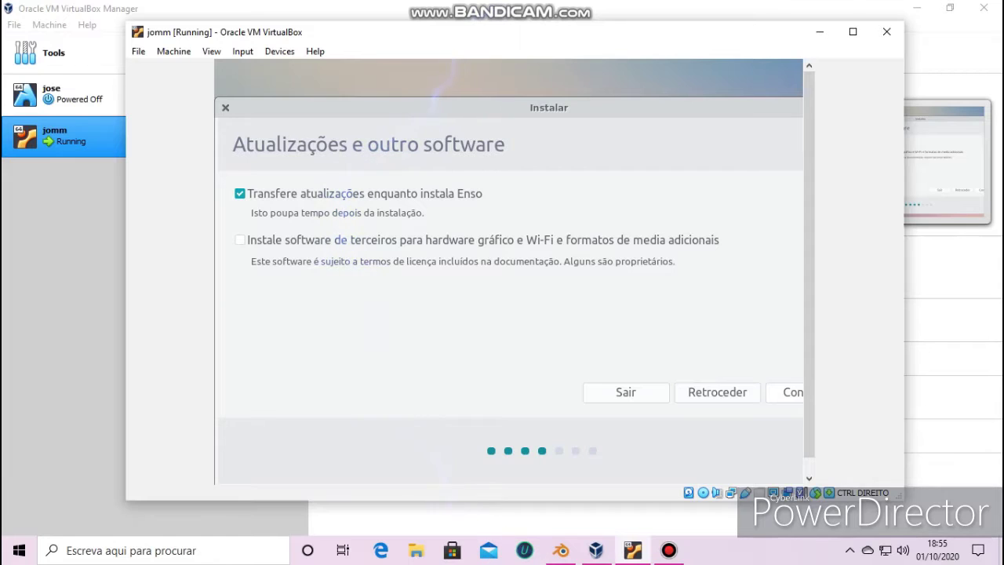
key("Return")
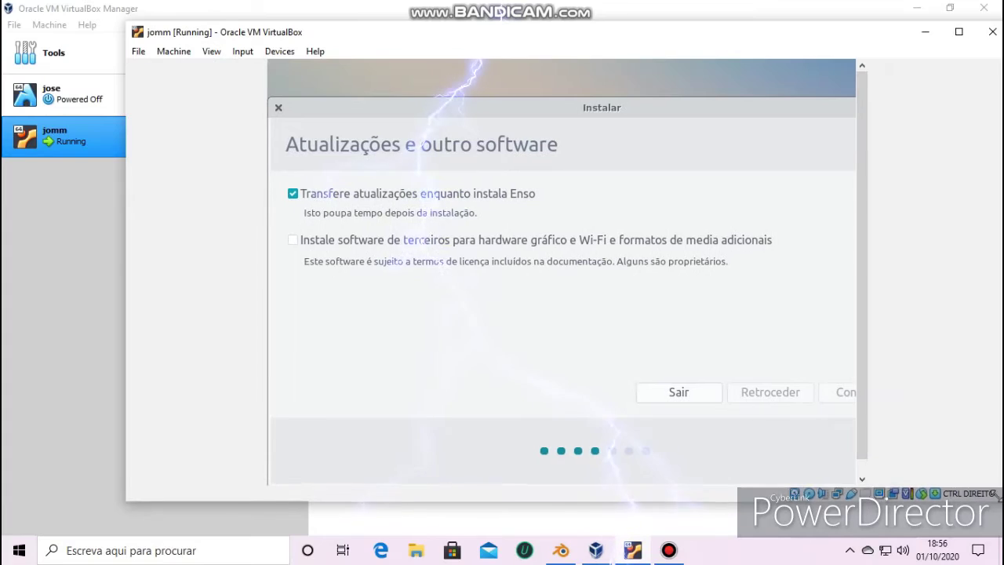
left_click_drag(575, 36, 502, 32)
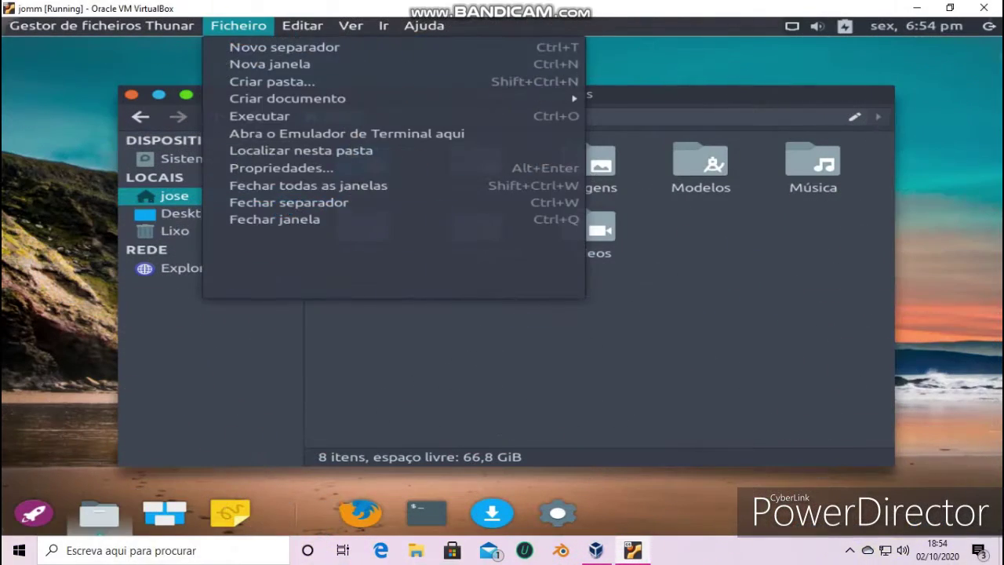
Show hidden files in the home folder.
mouse_move(351, 26)
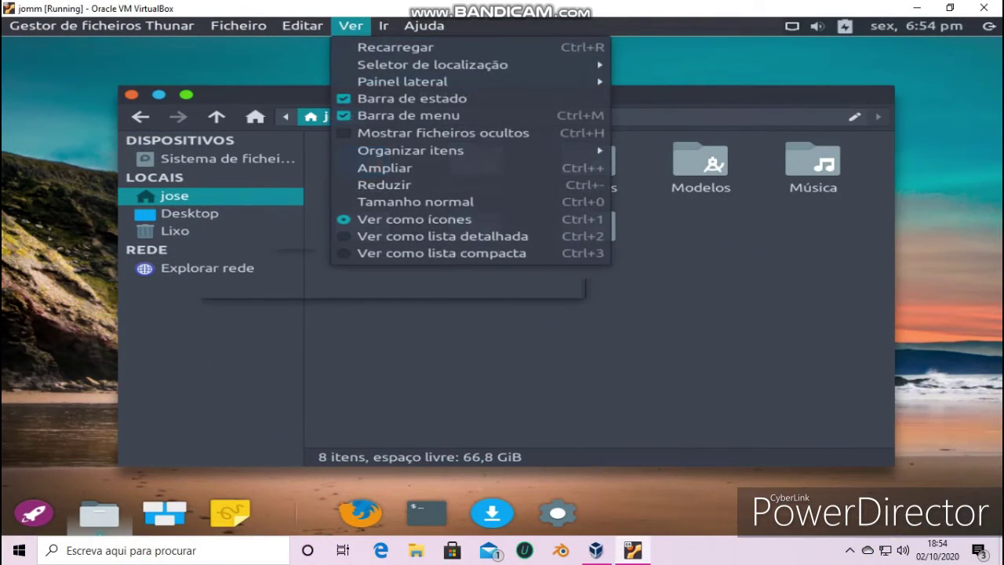
left_click(443, 134)
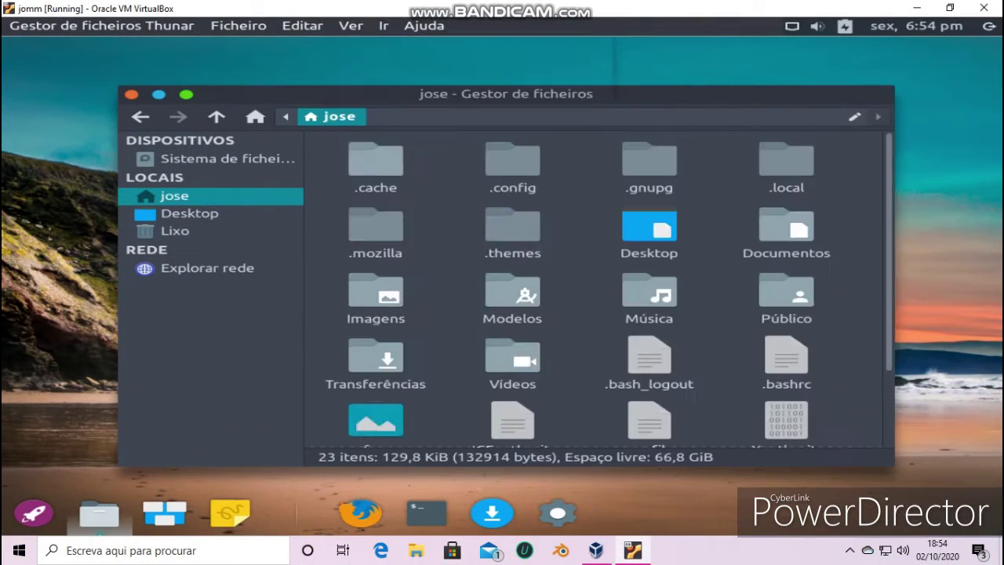
scroll(596, 290, "down", 3)
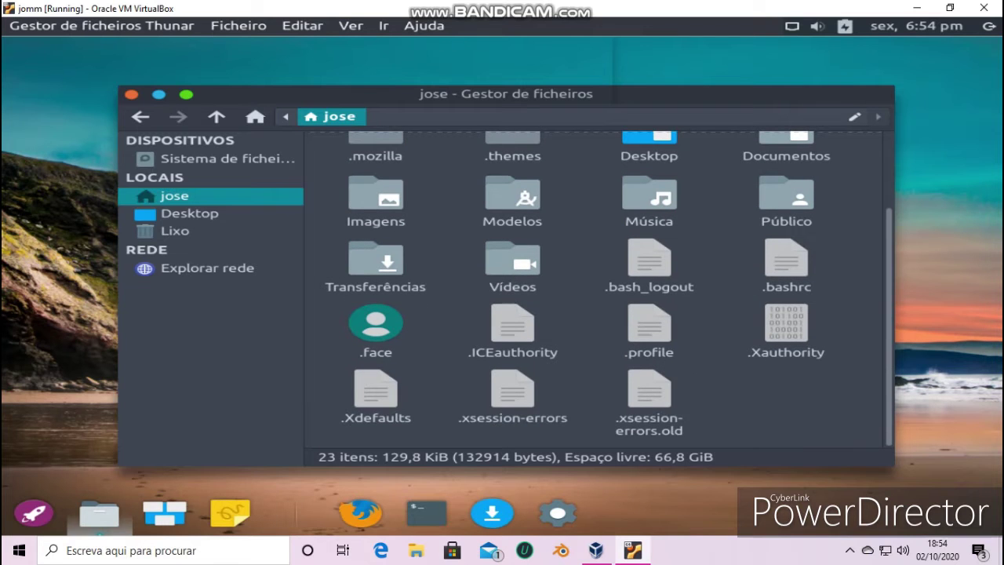
Create a new folder named .icons in the home folder.
right_click(465, 396)
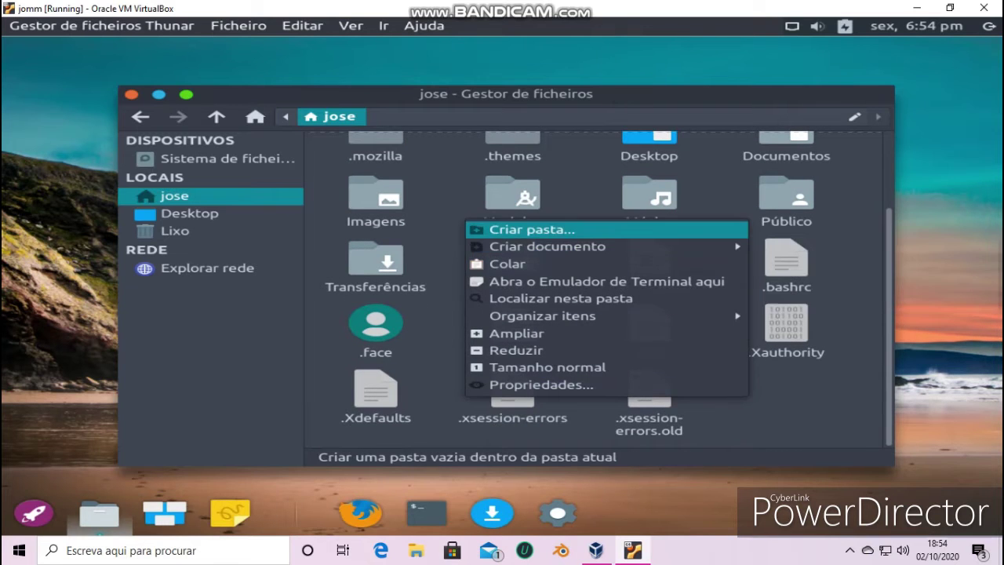
key("Return")
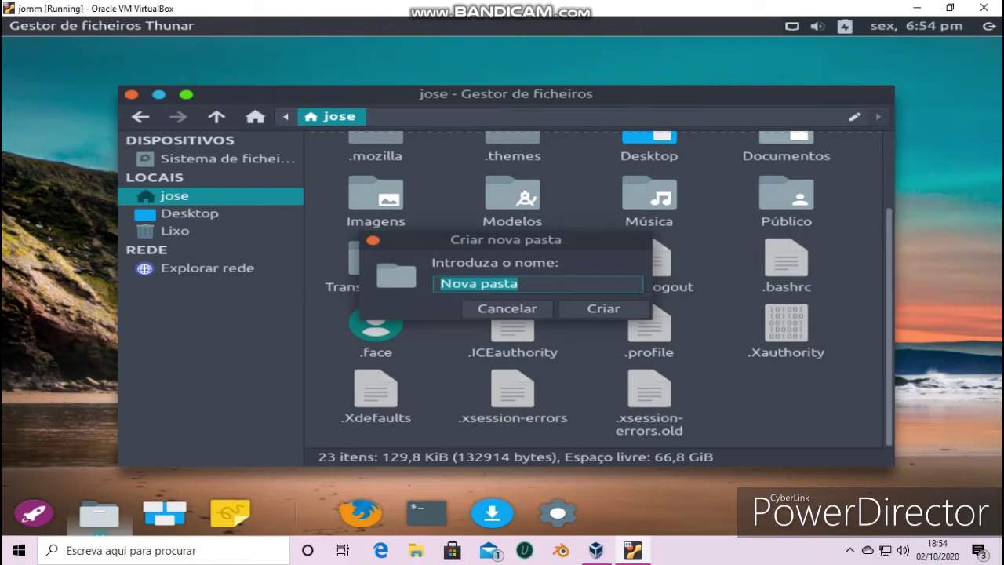
key("BackSpace")
type(".icons")
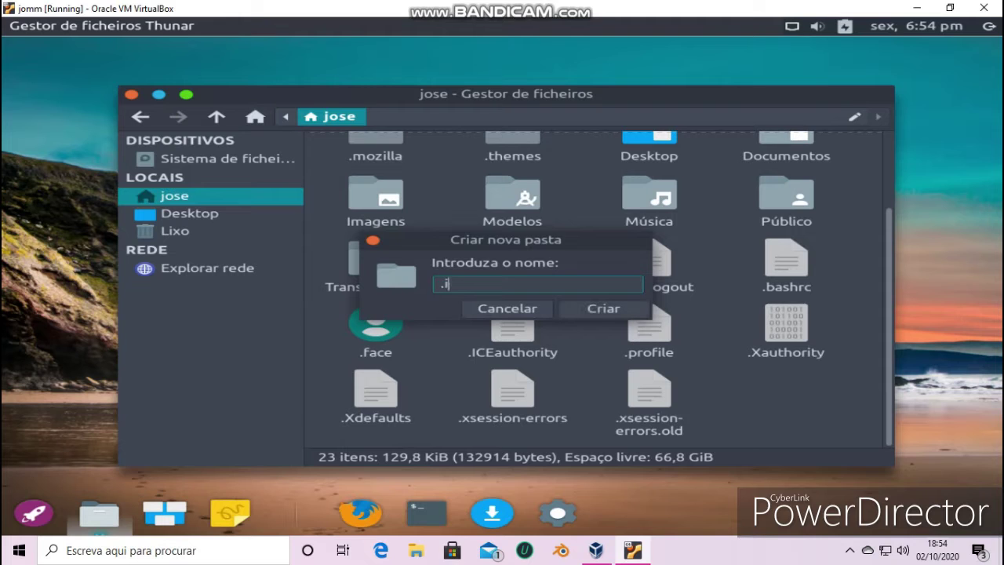
key("Return")
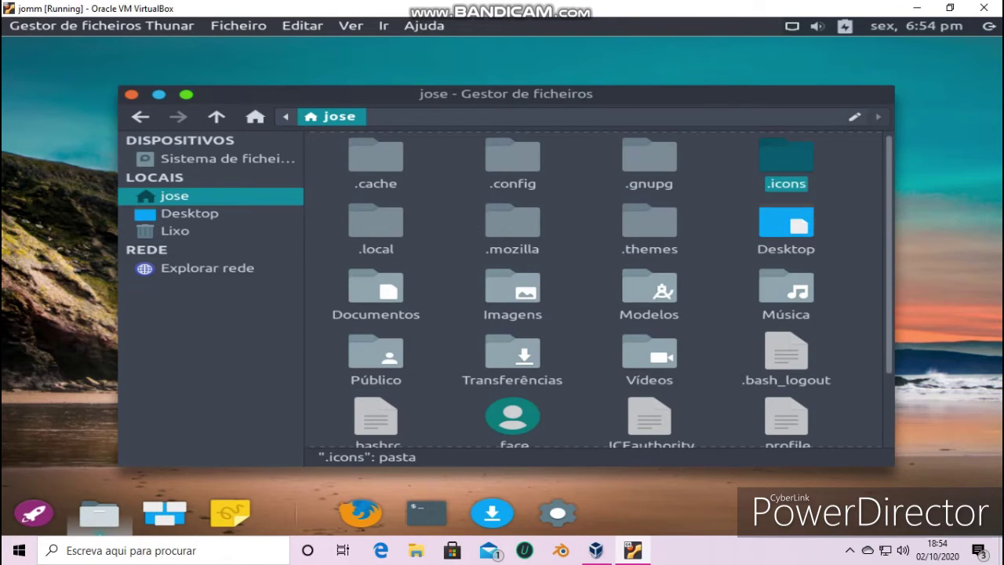
Paste the copied Mojave-light folder into the .icons folder and close the file manager.
double_click(786, 160)
right_click(629, 209)
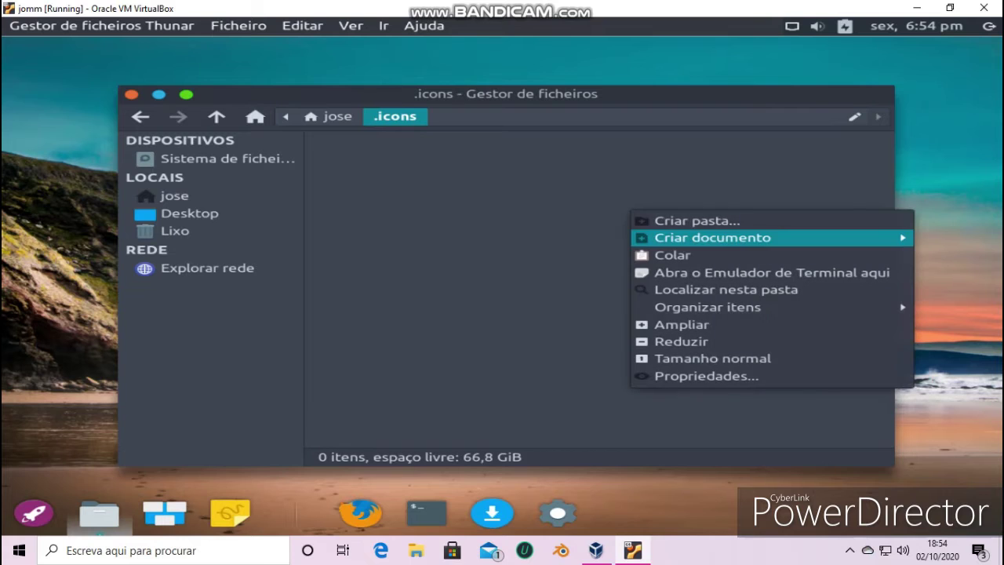
left_click(673, 255)
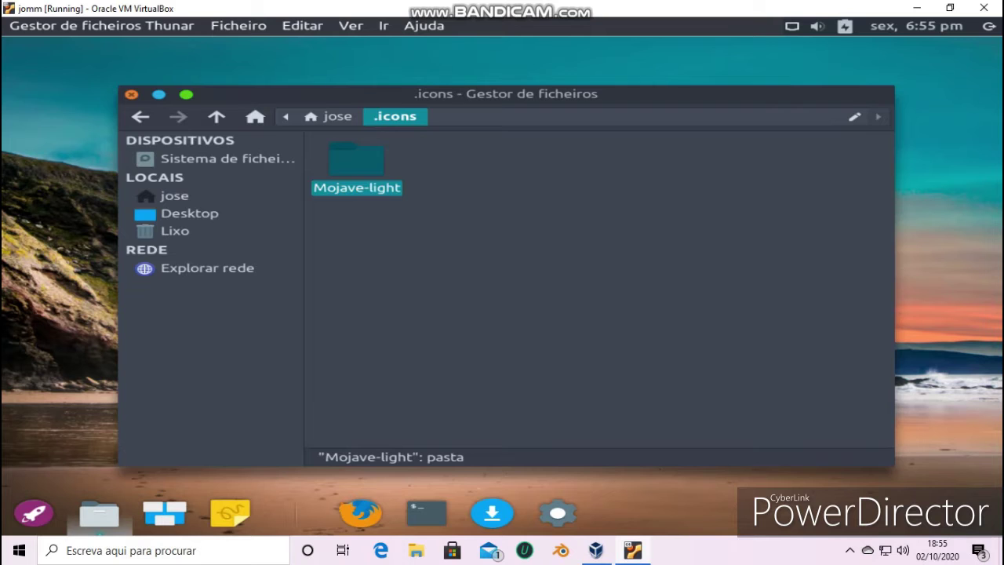
left_click(131, 94)
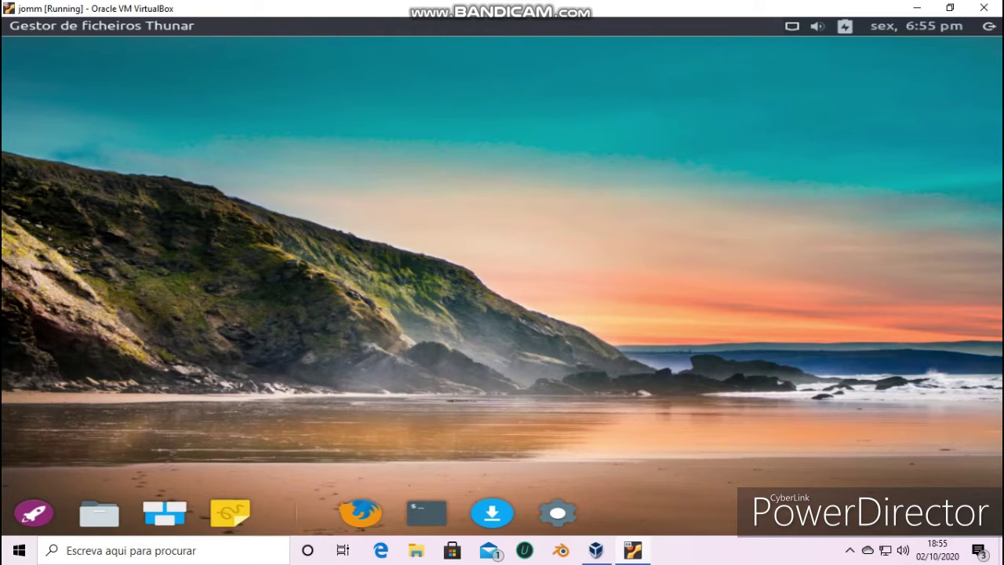
Open the Appearance settings from the application launcher and apply the Mojave-light style.
left_click(34, 513)
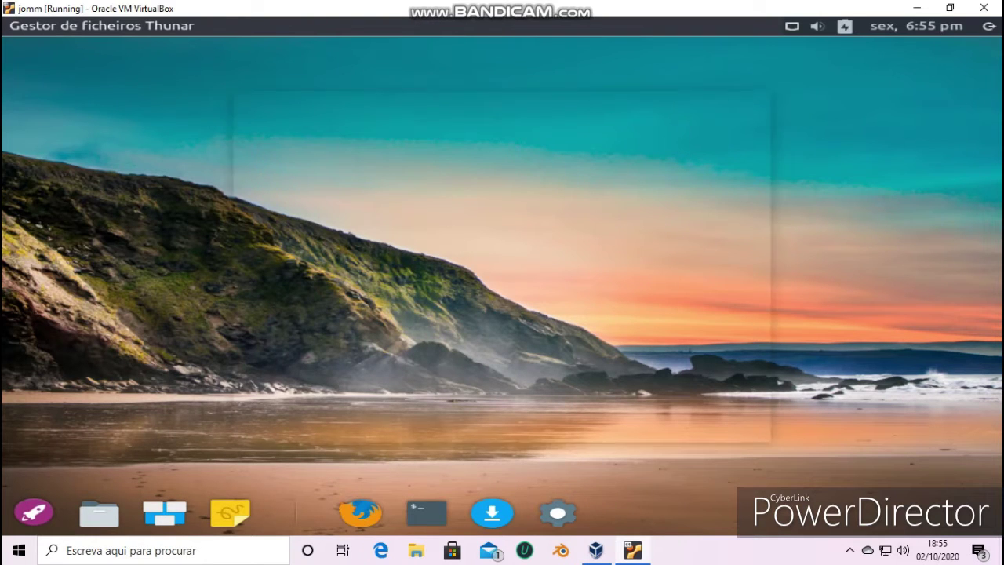
left_click(573, 255)
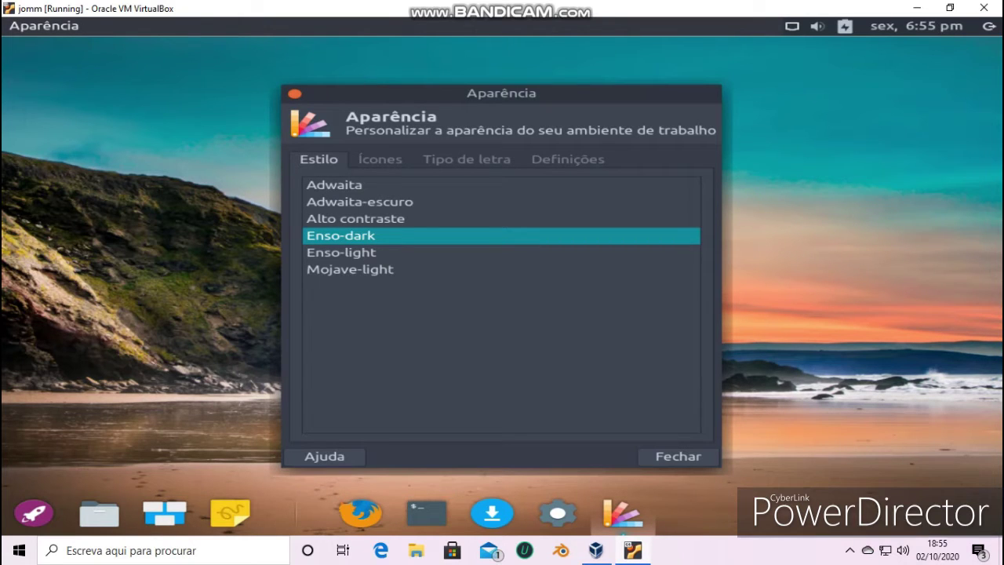
left_click(351, 269)
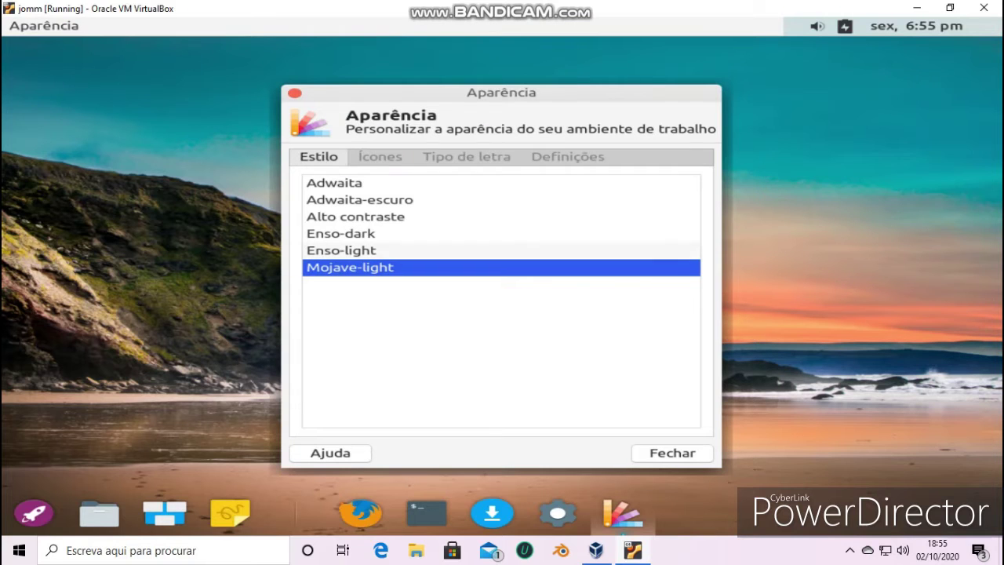
Set the icon theme to Paper-Mono-Dark and close the Appearance settings.
left_click(379, 158)
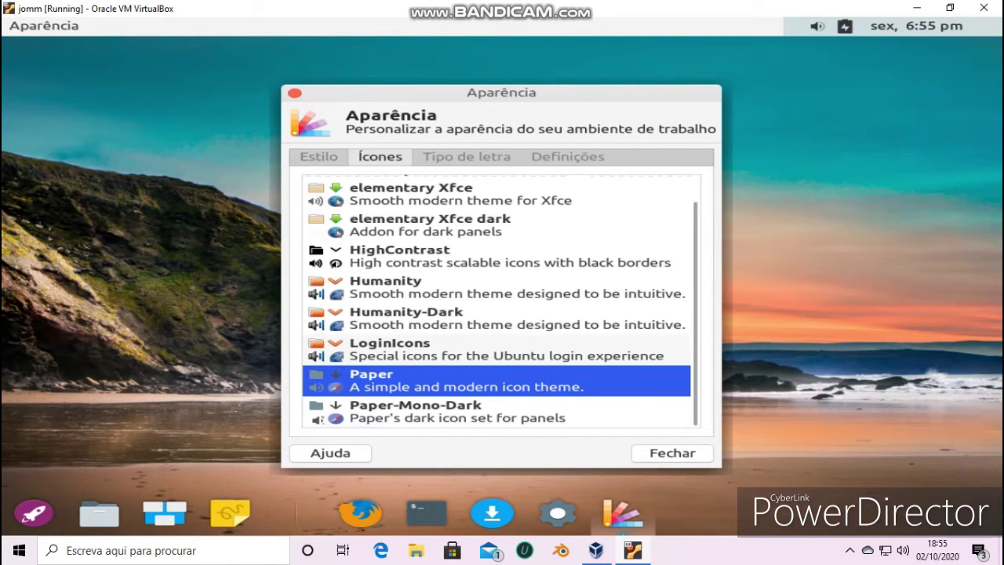
scroll(496, 302, "up", 1)
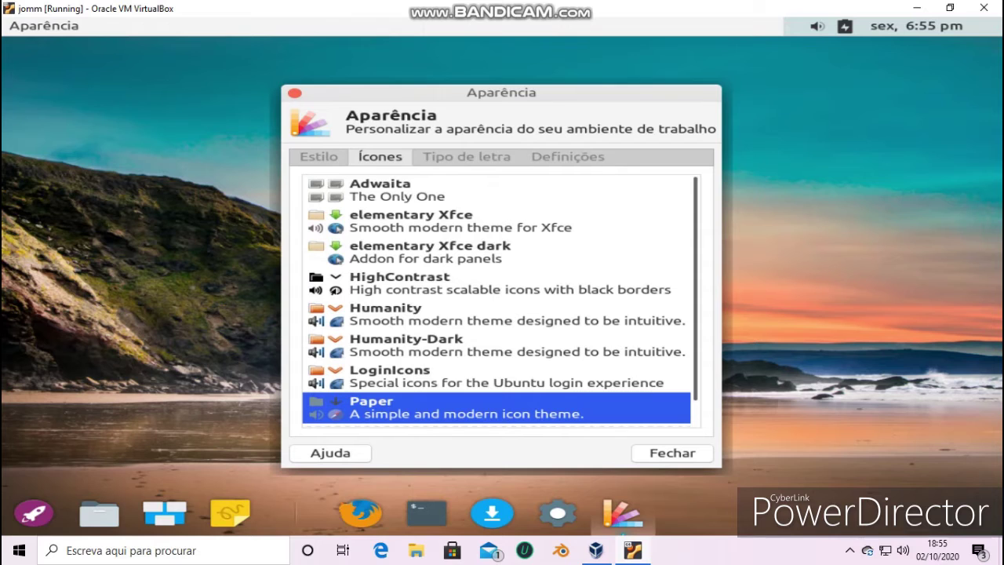
scroll(500, 301, "down", 1)
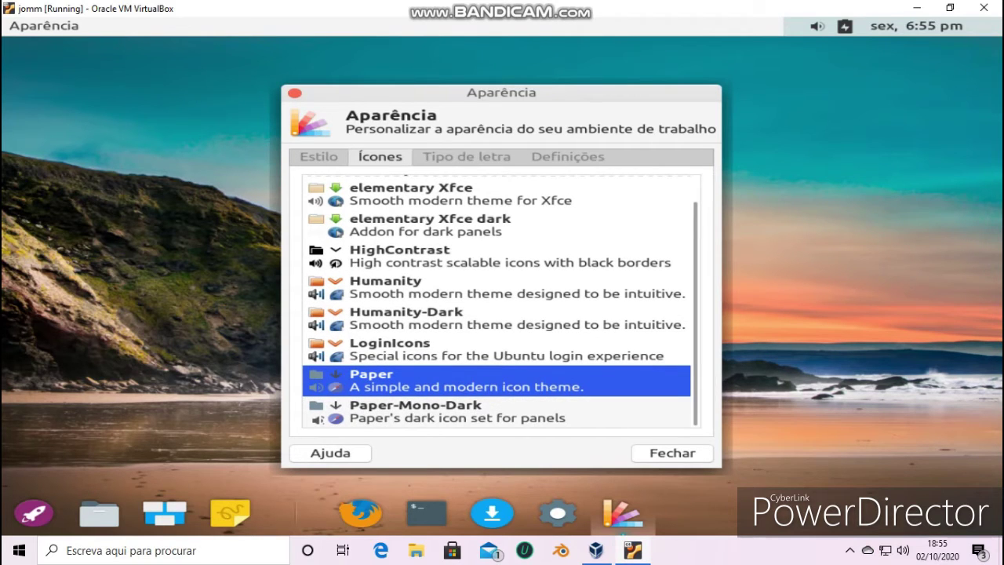
left_click(456, 412)
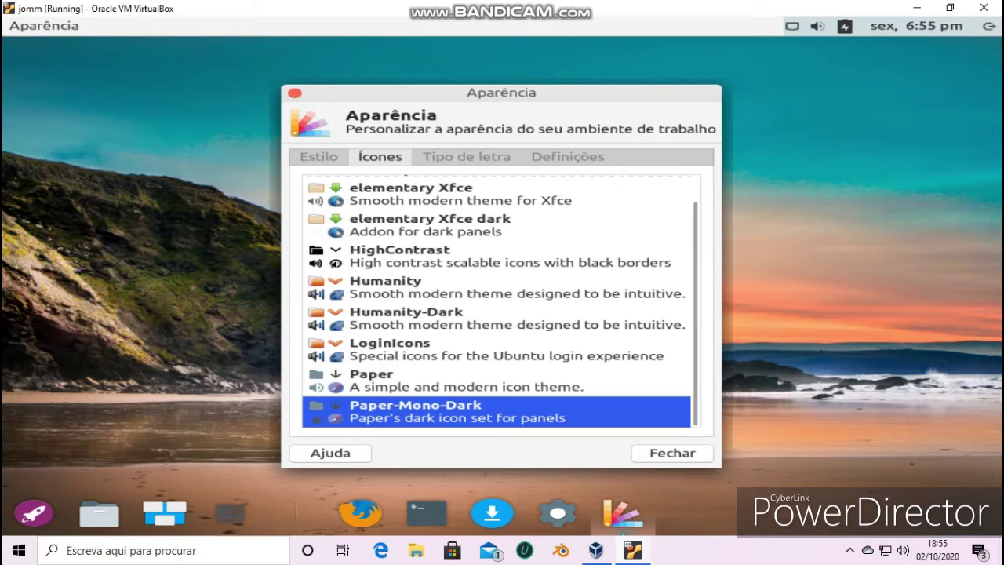
left_click(672, 453)
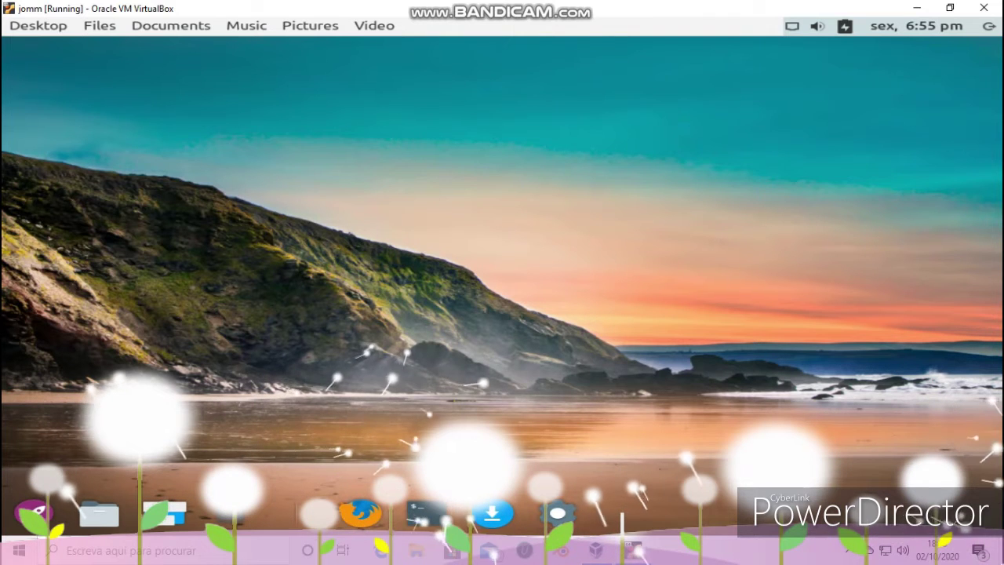
Minimise the virtual machine window and the VirtualBox Manager window.
left_click(917, 8)
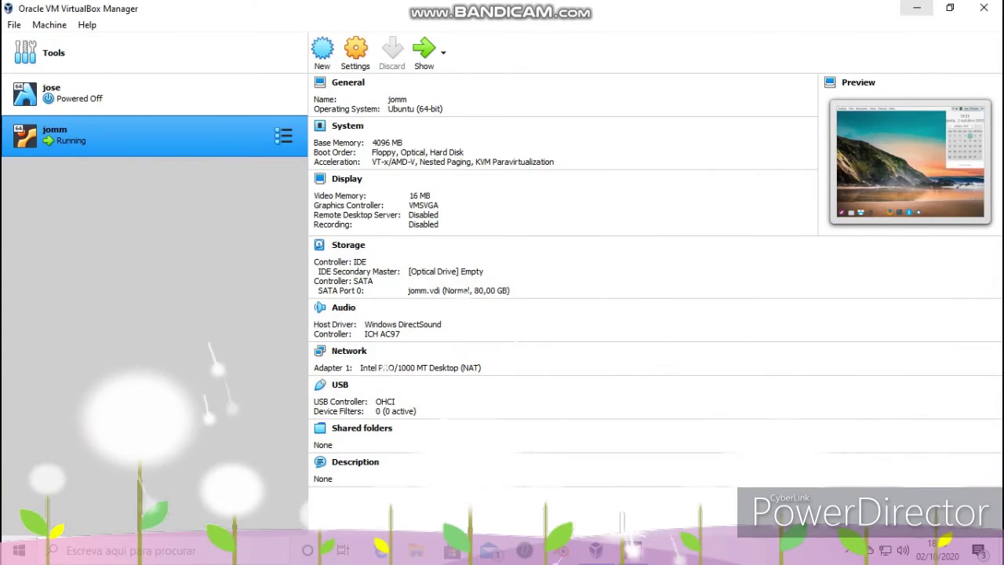
left_click(916, 8)
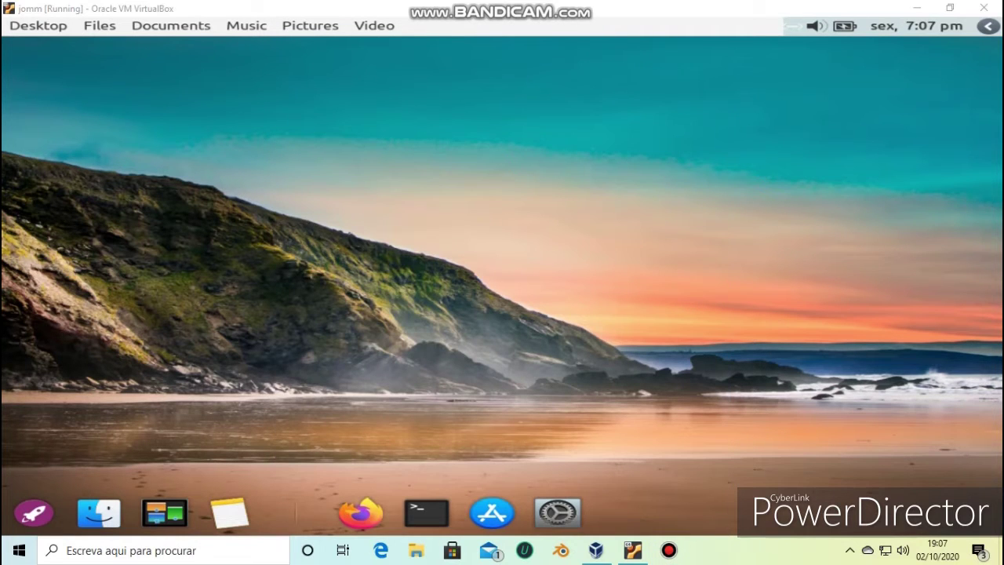
Move the Firefox, terminal, app store and settings icons ahead of the separator in the dock.
left_click(361, 513)
left_click_drag(426, 513, 360, 513)
left_click_drag(492, 513, 427, 513)
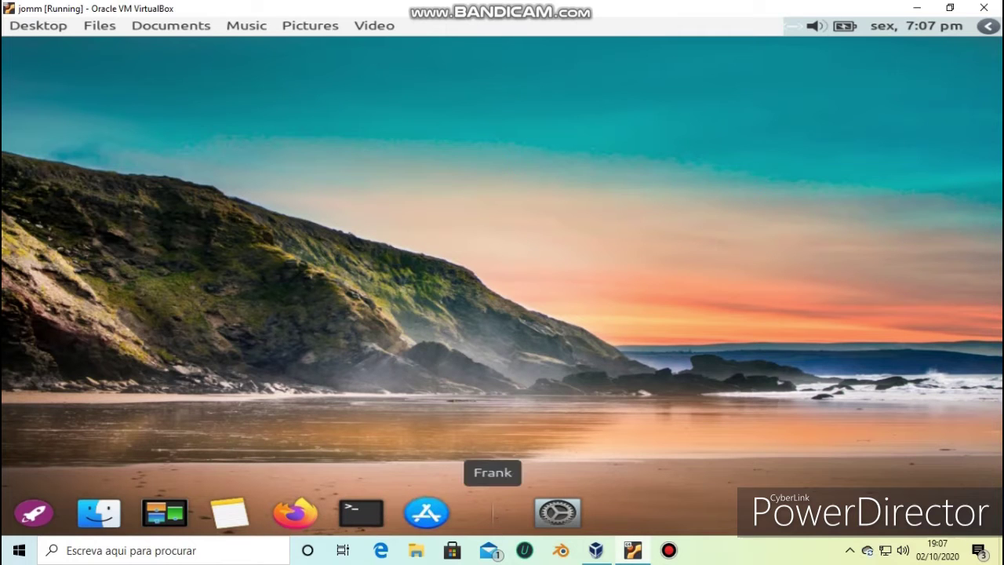
left_click_drag(558, 513, 492, 513)
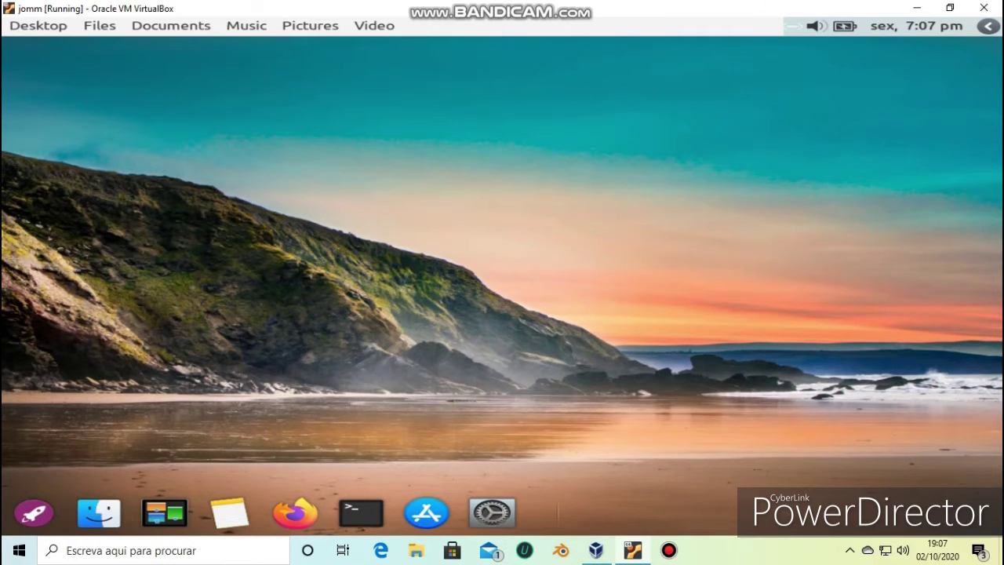
Open the desktop settings and set the autumn leaves picture as the wallpaper.
right_click(401, 147)
left_click(528, 210)
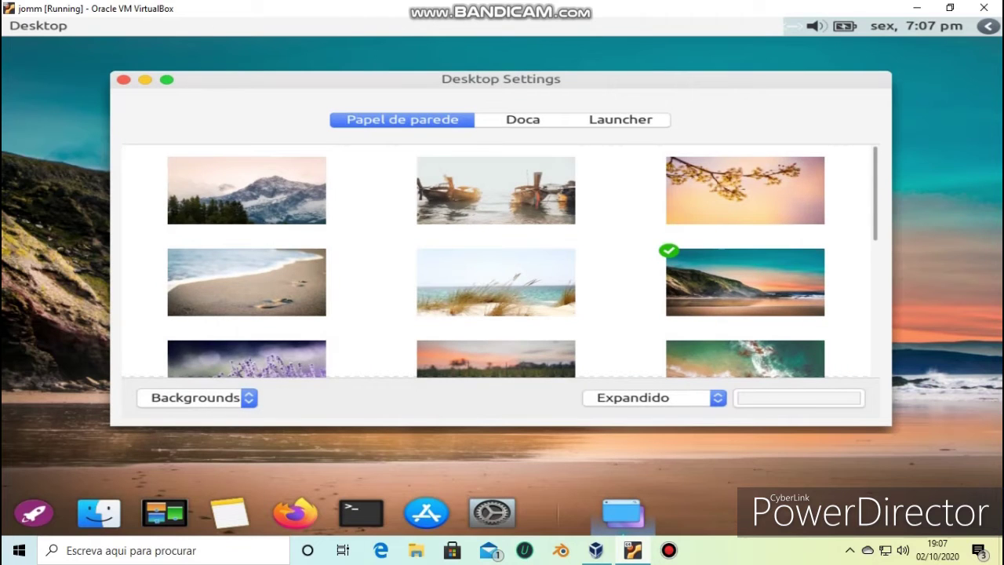
scroll(499, 261, "down", 2)
scroll(498, 261, "down", 4)
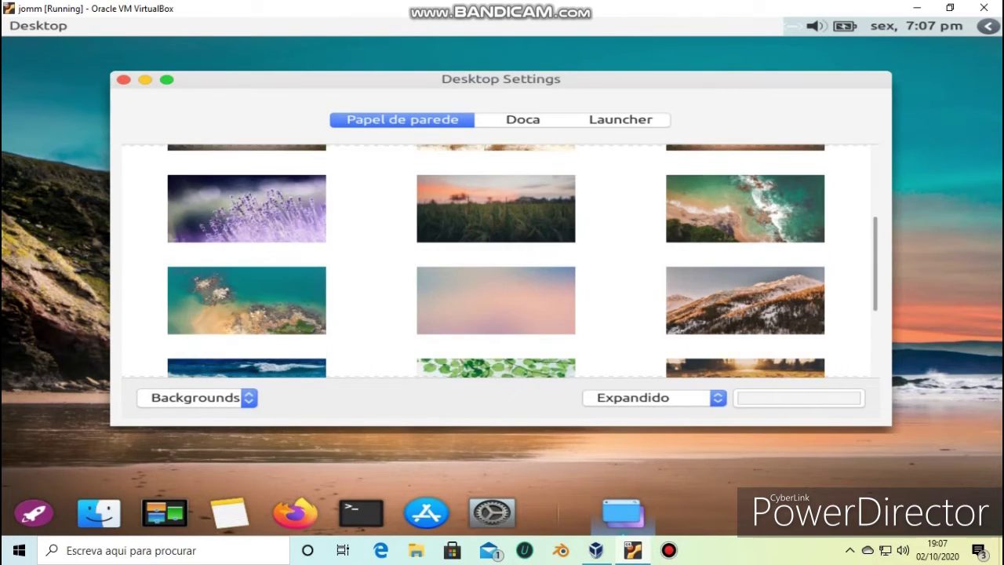
scroll(499, 261, "down", 2)
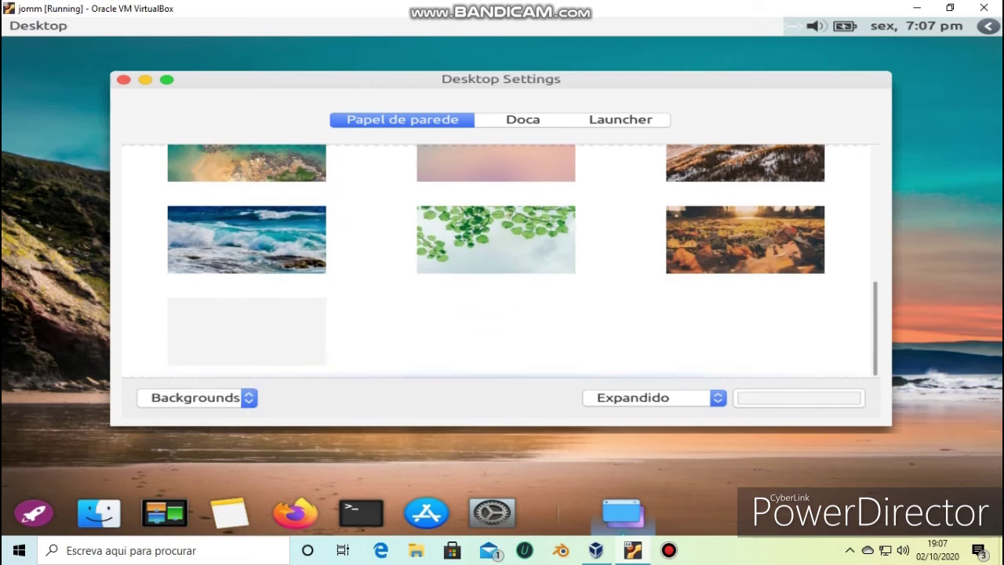
left_click(745, 252)
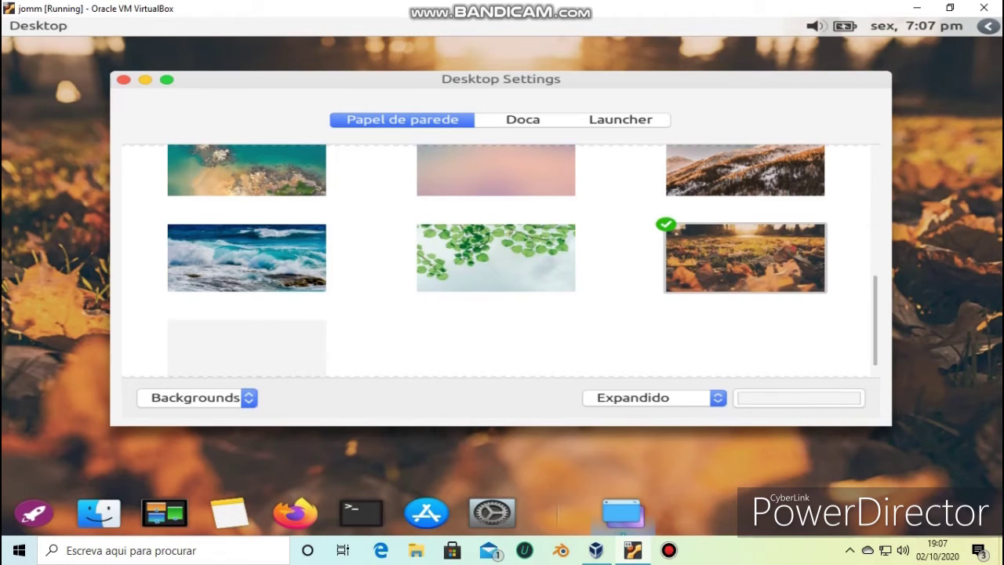
scroll(521, 262, "up", 5)
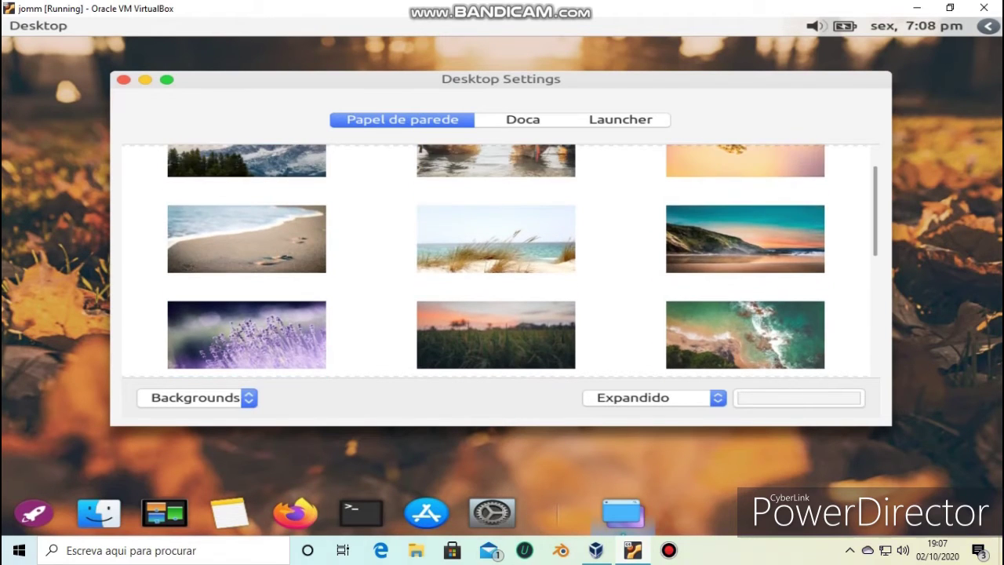
scroll(522, 261, "up", 2)
scroll(522, 261, "down", 3)
scroll(522, 261, "down", 3)
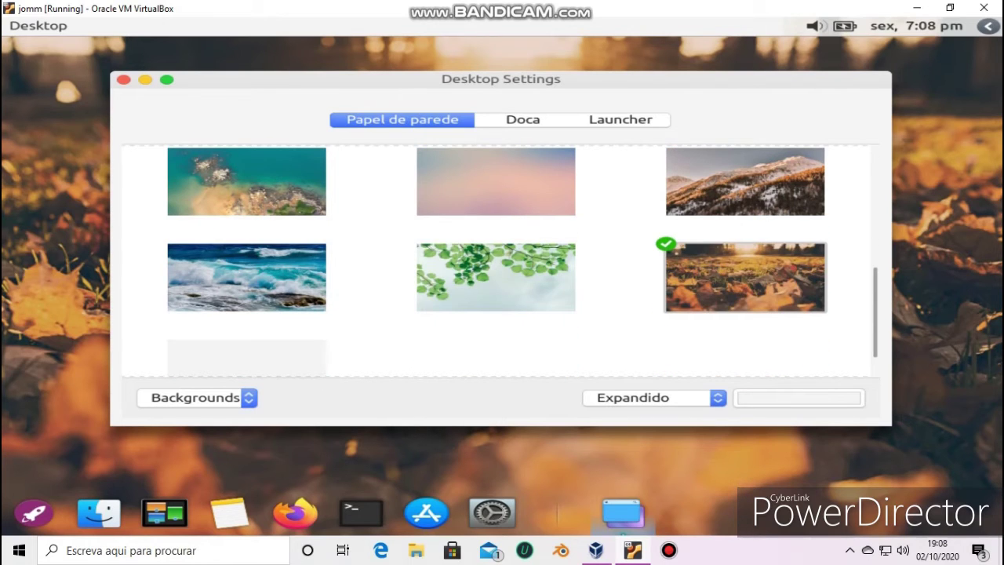
Set the green leaves picture as the wallpaper and close the desktop settings.
left_click(496, 278)
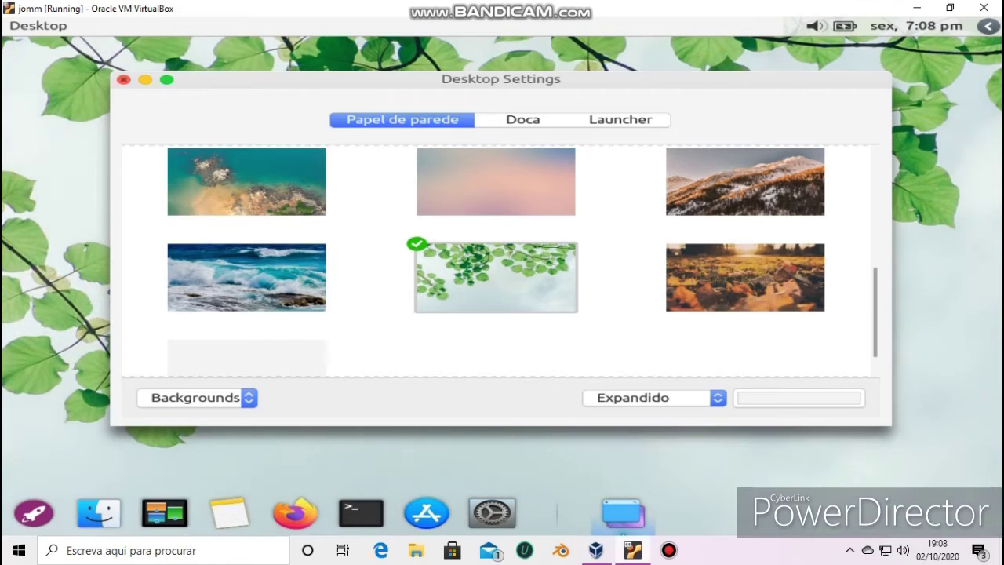
left_click(124, 79)
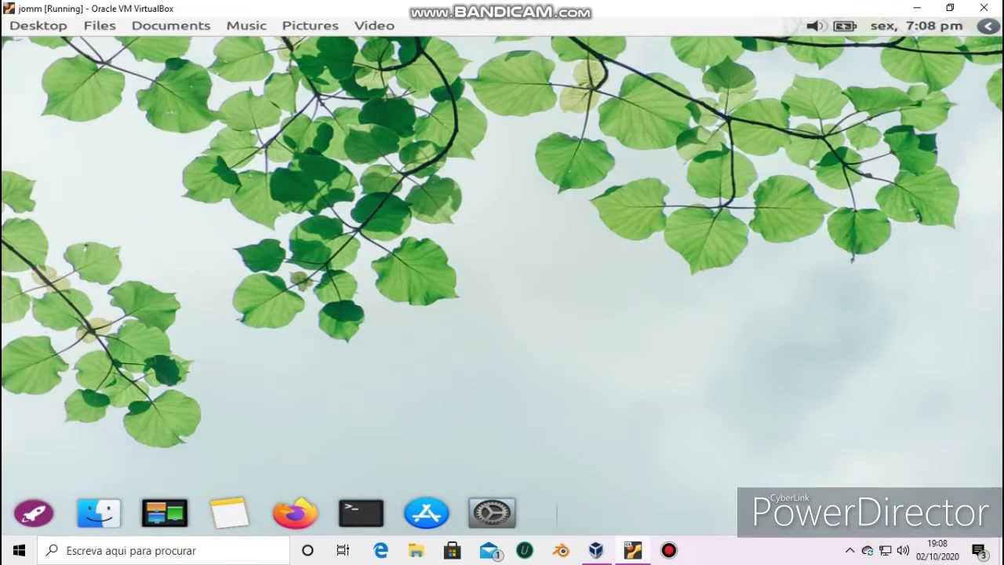
Open AppHive and browse the application categories and the installable programs listed in one of them.
left_click(426, 512)
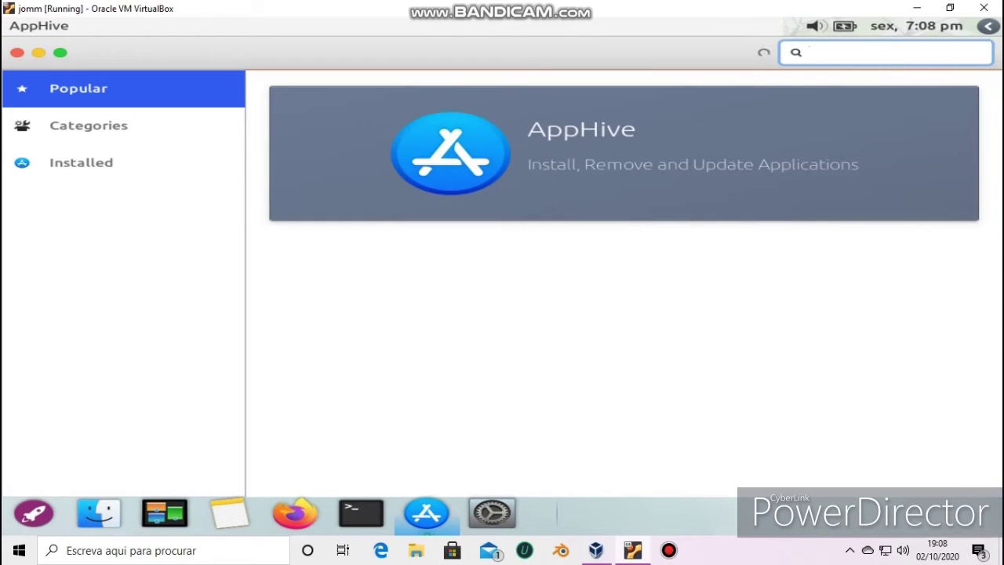
left_click(88, 125)
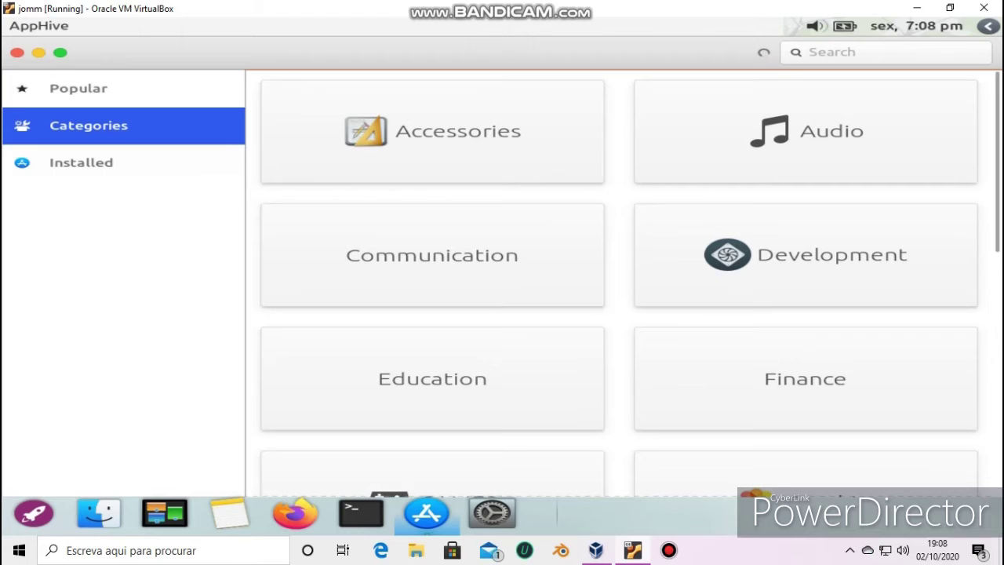
scroll(619, 282, "down", 5)
scroll(619, 283, "down", 3)
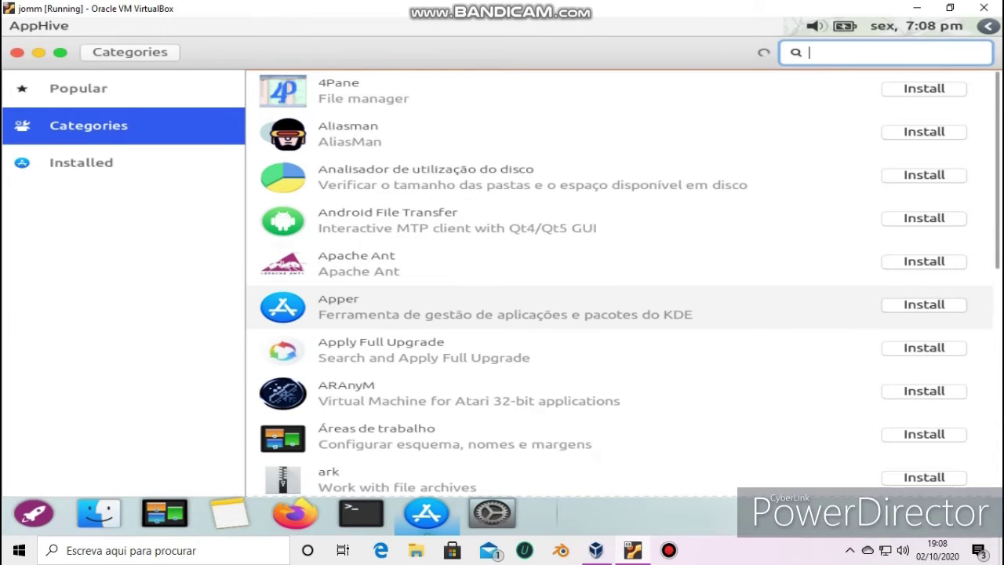
scroll(620, 306, "down", 1)
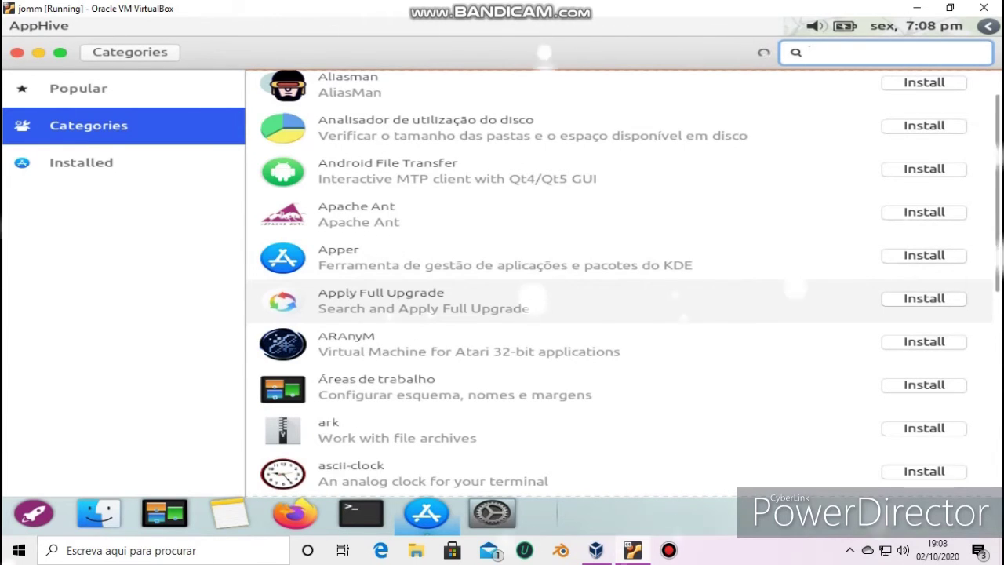
scroll(620, 306, "down", 1)
scroll(620, 306, "down", 5)
scroll(620, 306, "down", 2)
scroll(620, 306, "down", 3)
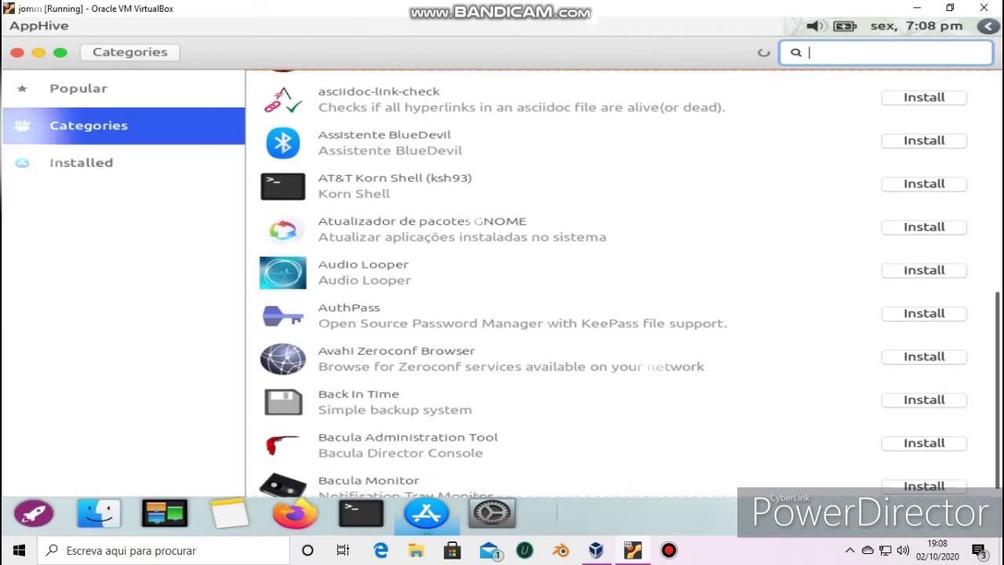
scroll(619, 306, "down", 1)
scroll(619, 322, "down", 8)
Look through the popular applications in AppHive and close the store.
left_click(118, 89)
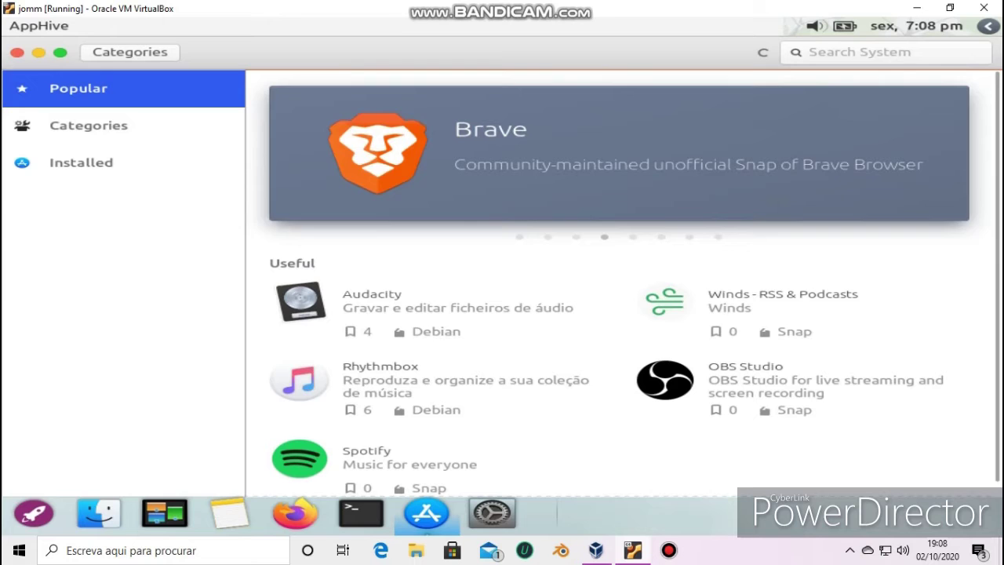
scroll(619, 306, "down", 1)
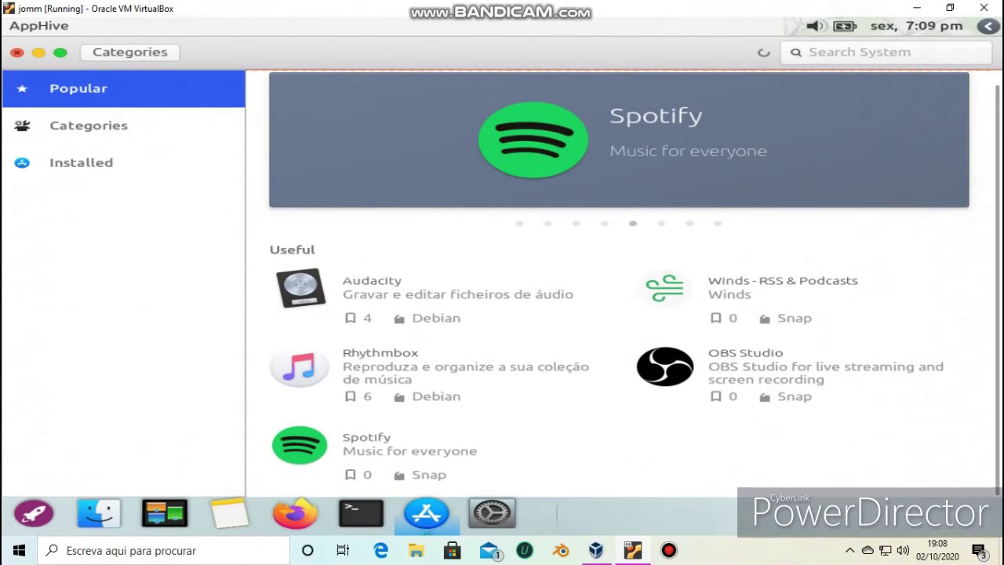
left_click(17, 53)
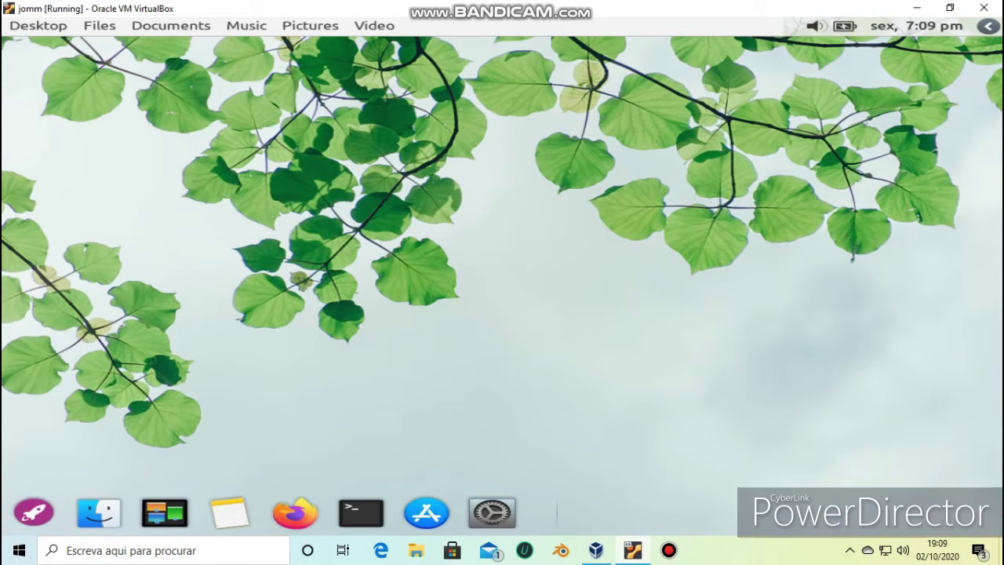
Switch the application launcher to grid view and set the desktop style to Enso-light in the Aparência settings.
left_click(33, 512)
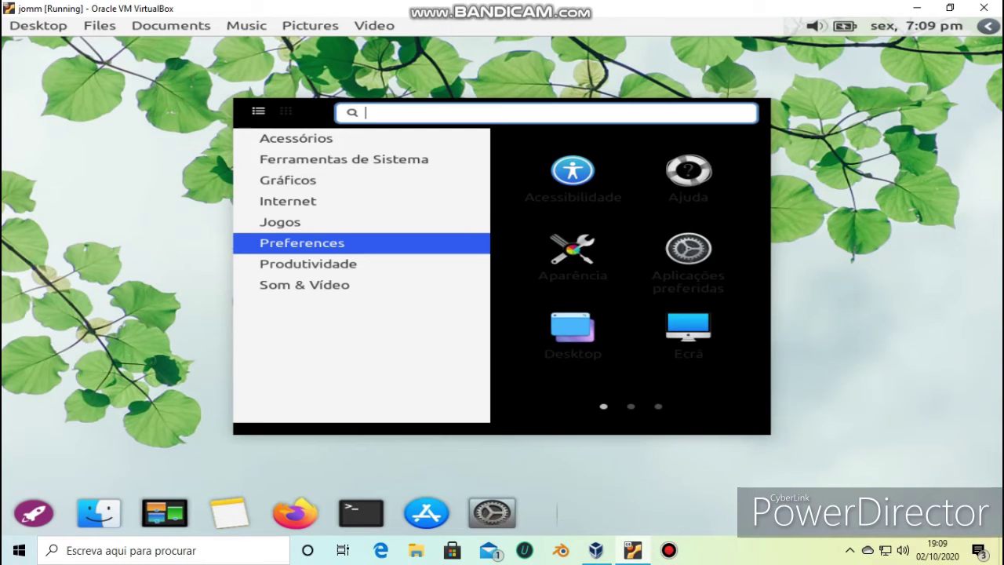
left_click(286, 112)
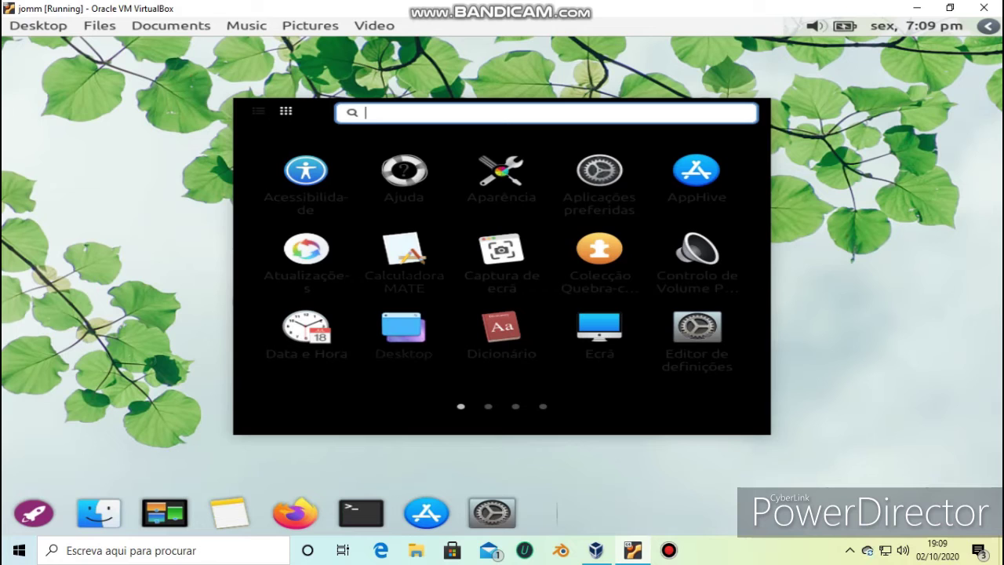
left_click(501, 171)
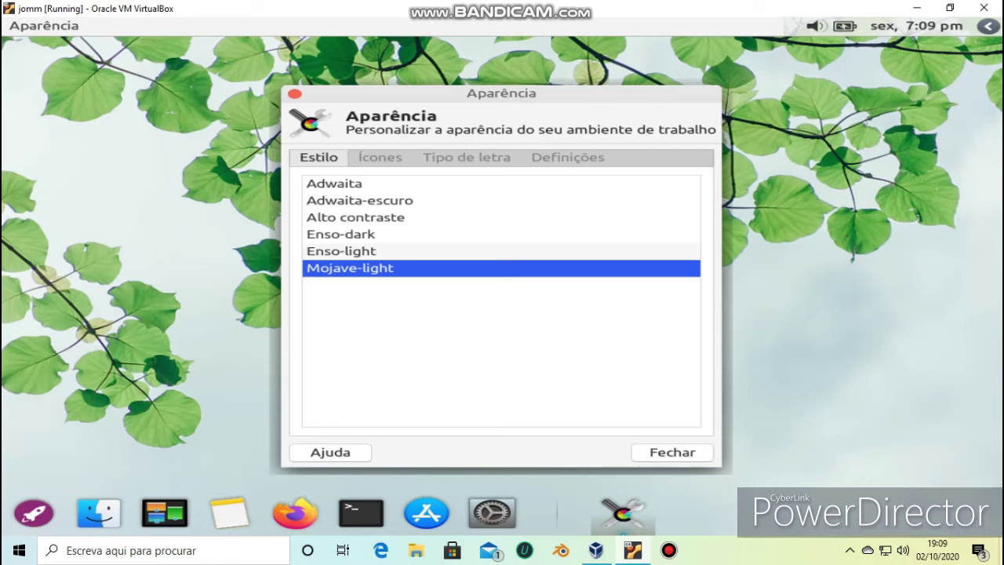
left_click(342, 250)
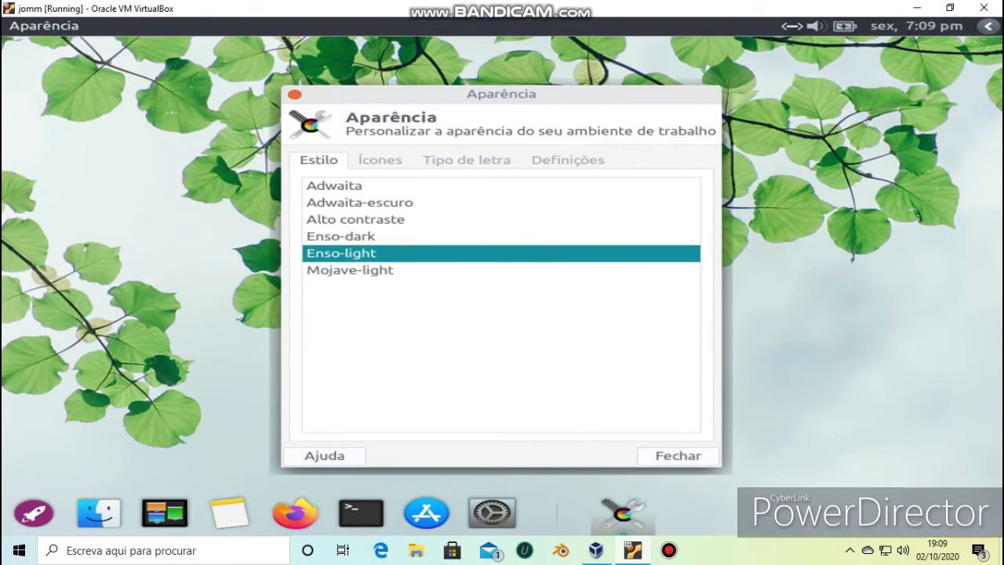
left_click(295, 94)
left_click(38, 25)
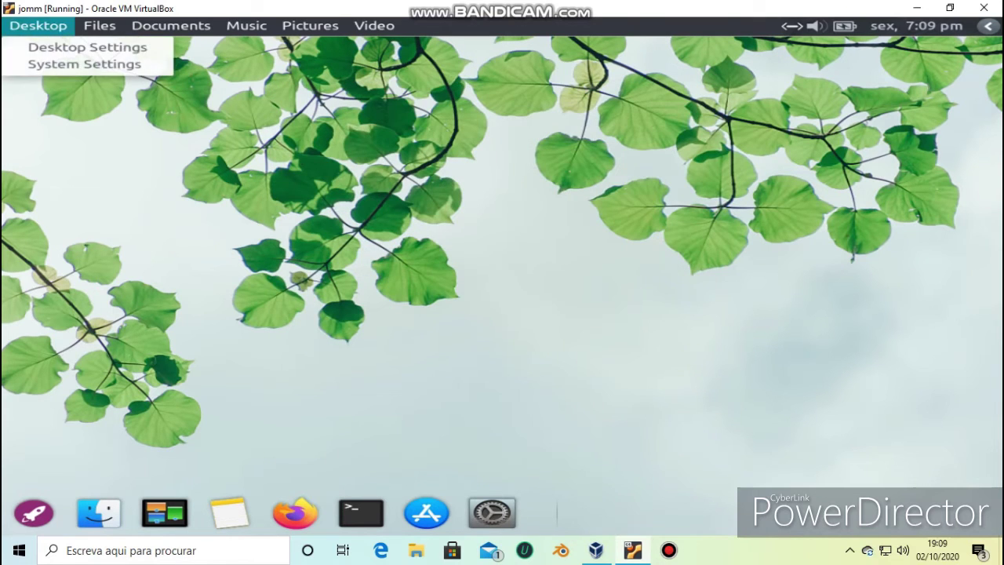
mouse_move(171, 25)
left_click(246, 26)
left_click(309, 26)
left_click(309, 26)
Turn off the display of hidden files in the file manager's home folder and close the file manager.
left_click(99, 513)
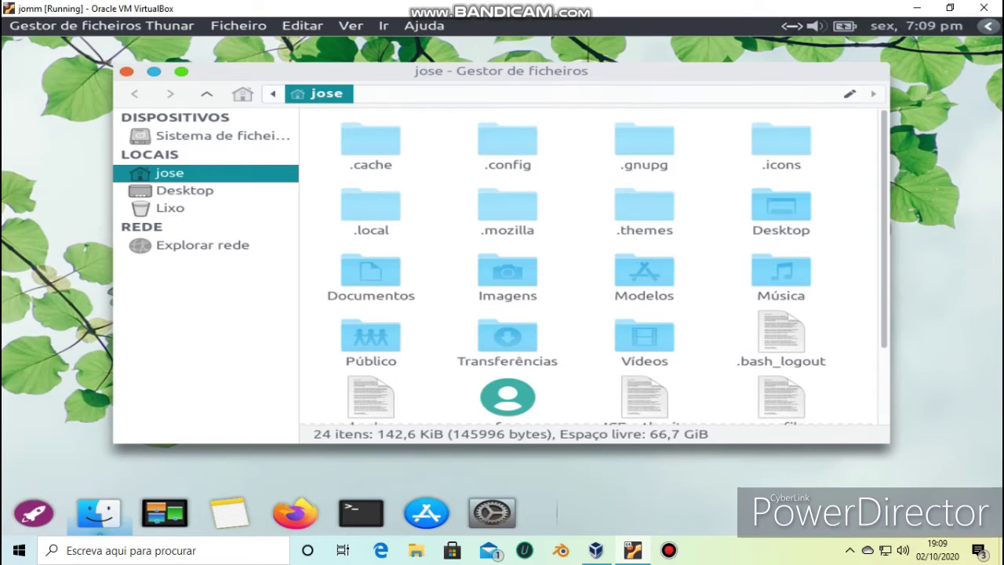
left_click(302, 26)
mouse_move(351, 26)
key("Down")
key("Down")
key("Down")
key("Down")
key("Down")
key("Down")
key("Return")
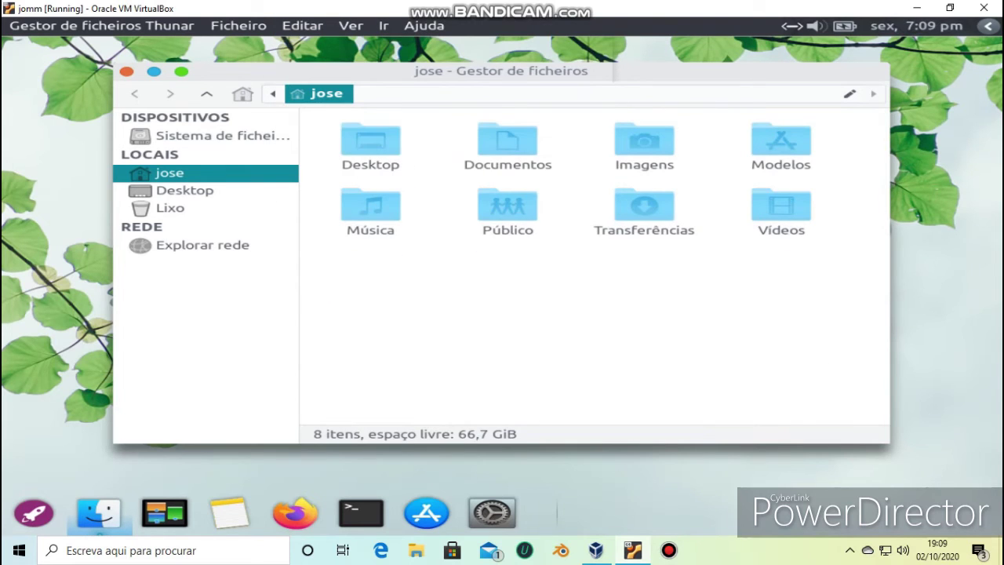
left_click(126, 71)
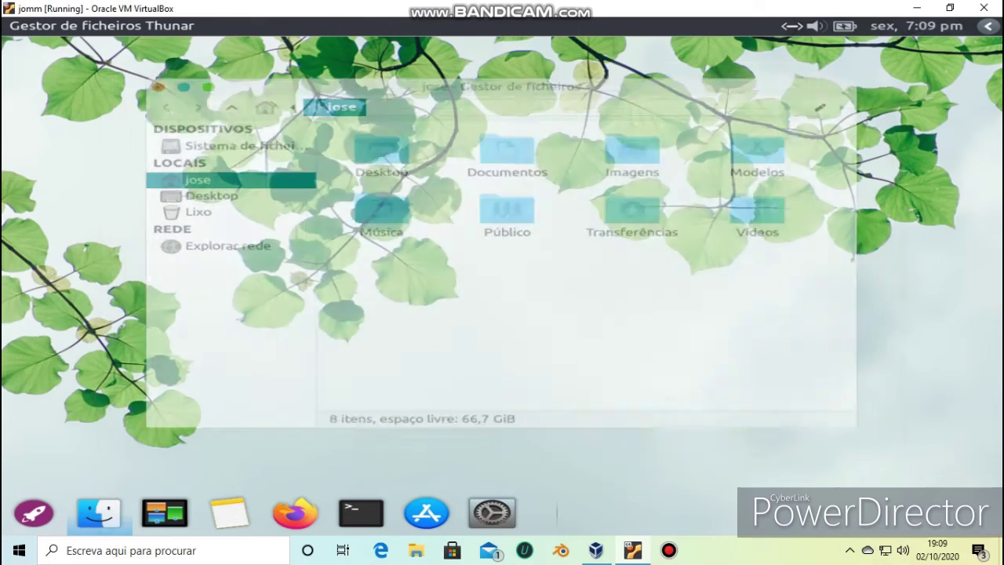
Open AppHive from the application launcher, search for "chrome" and look through the results.
left_click(33, 512)
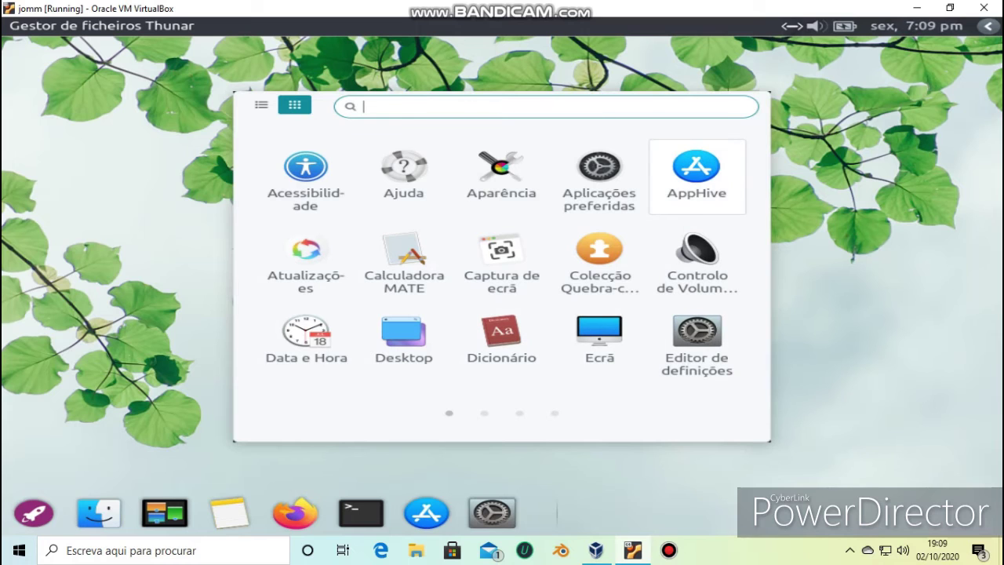
left_click(697, 176)
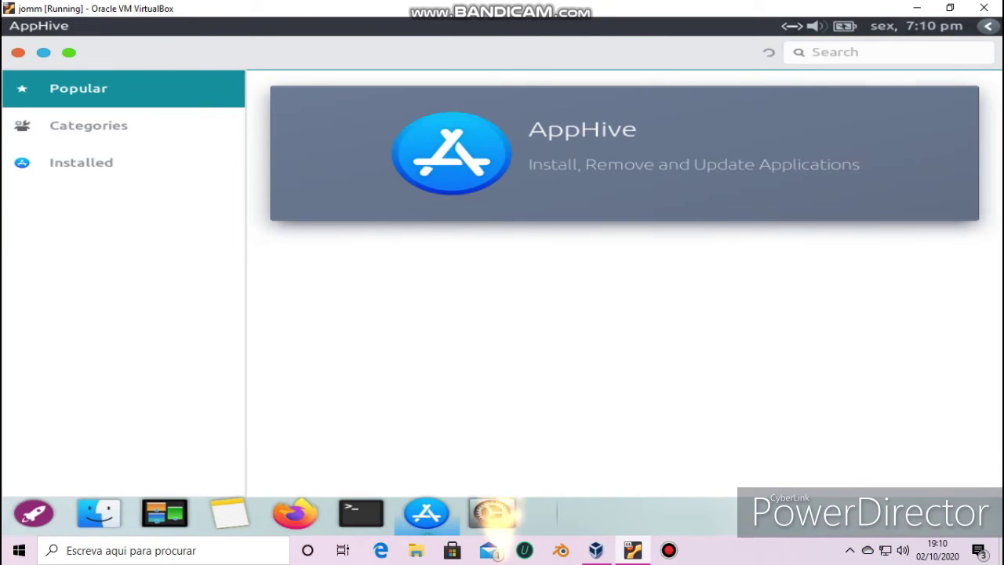
left_click(888, 53)
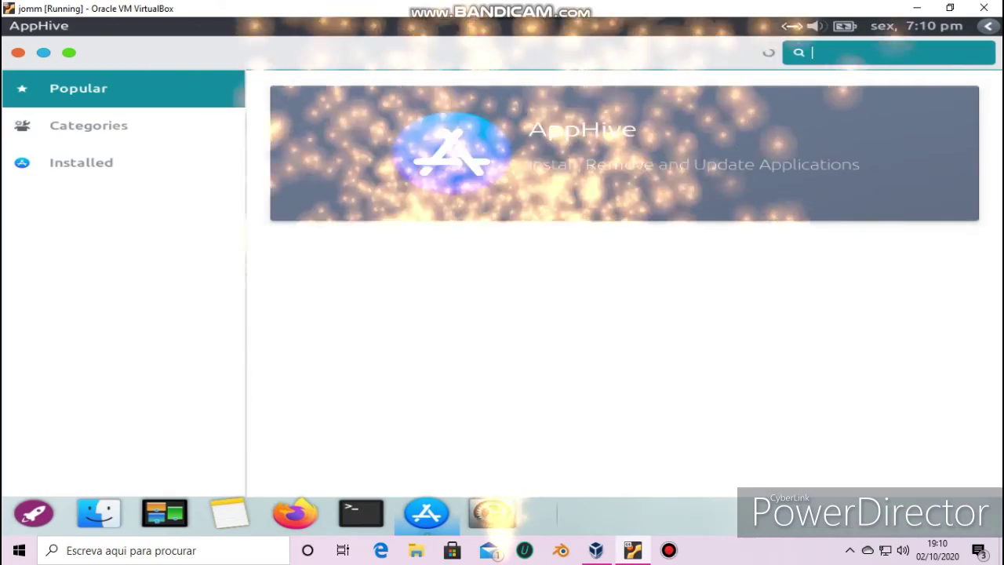
type("chr")
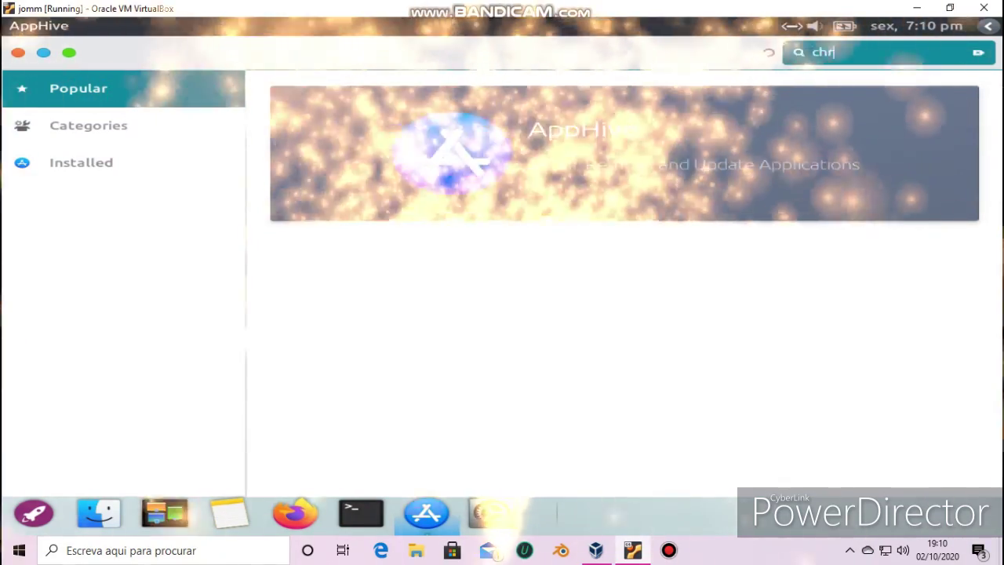
type("ome")
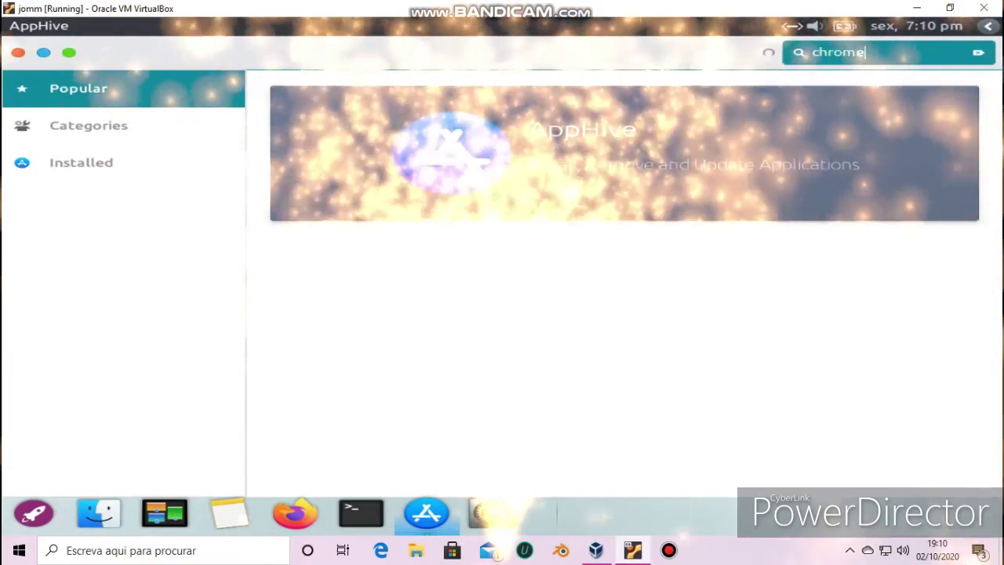
key("Return")
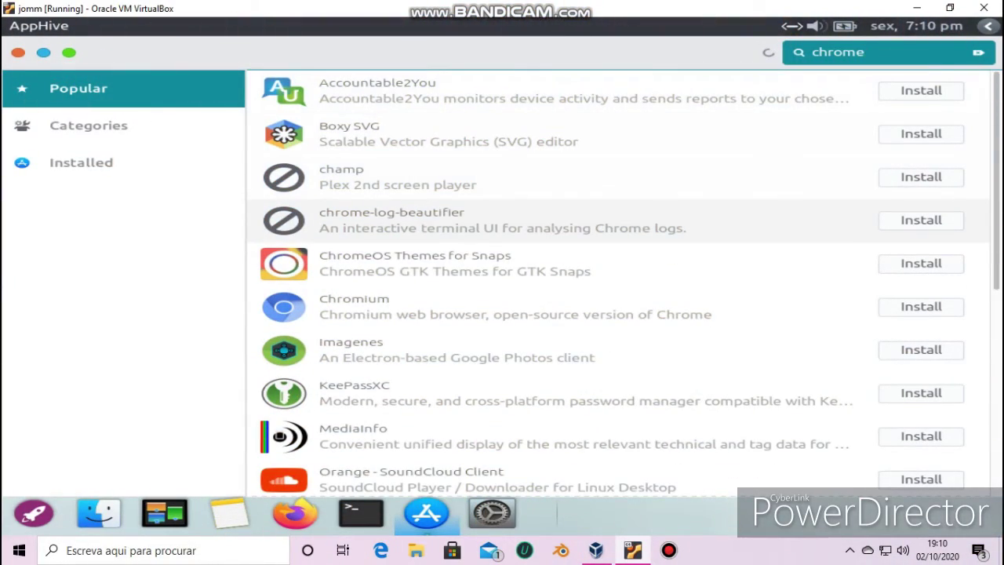
scroll(618, 232, "down", 3)
scroll(618, 334, "up", 1)
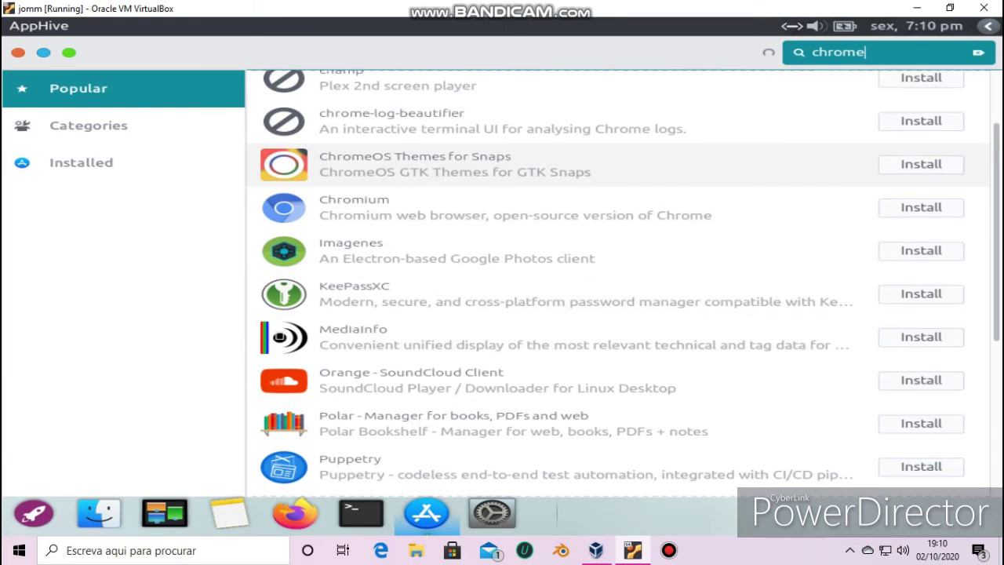
Open the ChromeOS Themes for Snaps page and examine its screenshots and description.
left_click(502, 164)
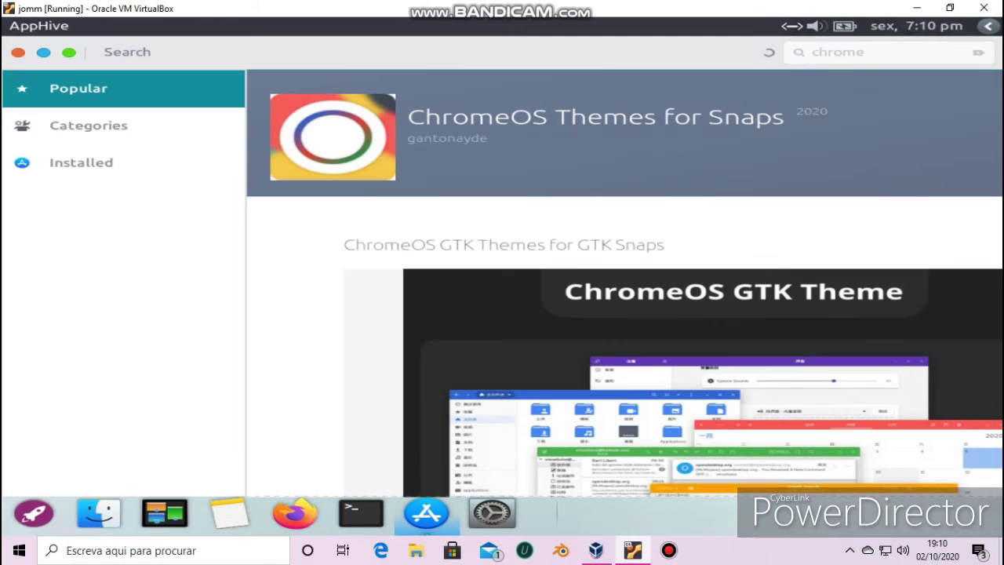
scroll(363, 474, "down", 8)
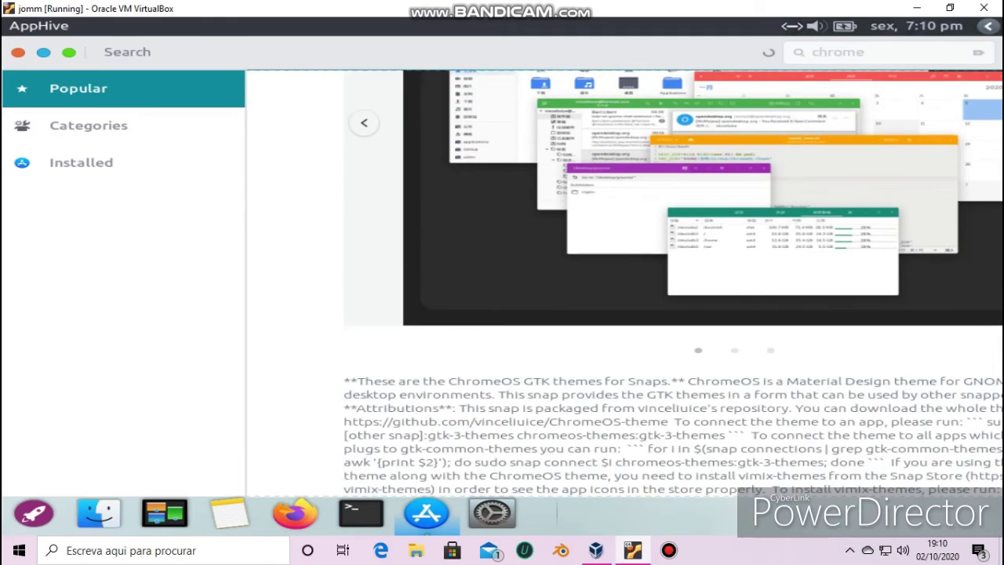
scroll(673, 282, "down", 3)
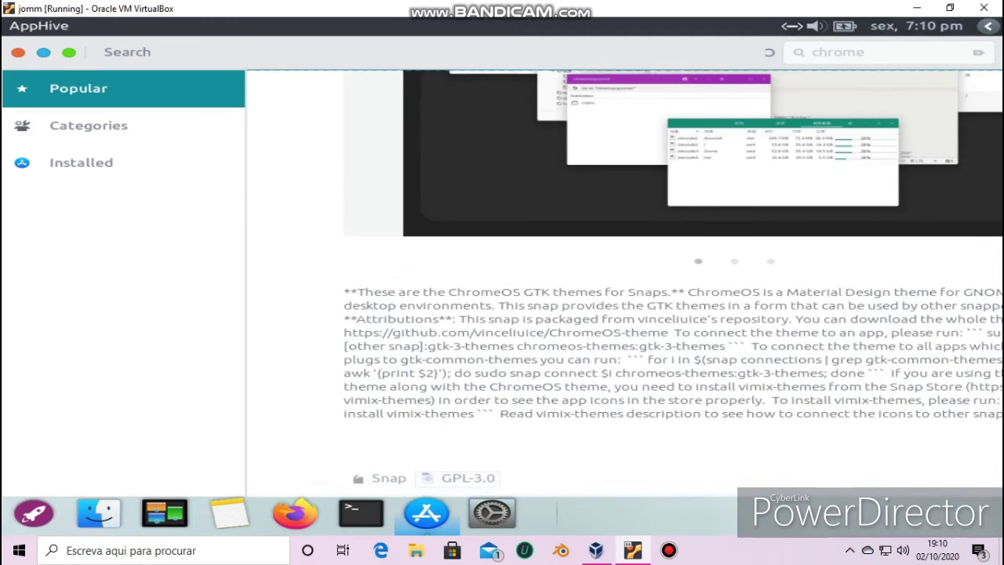
scroll(624, 314, "up", 10)
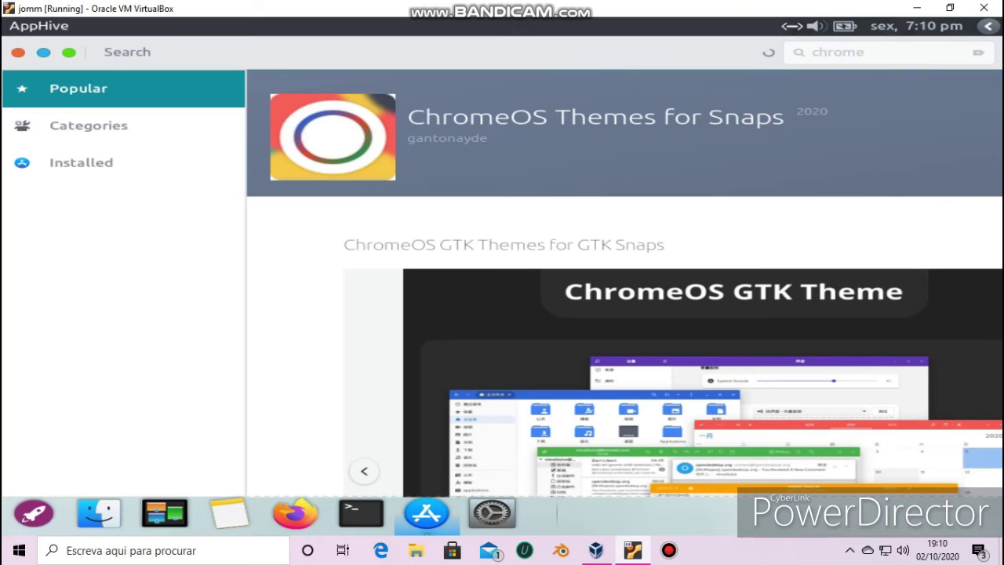
scroll(624, 295, "down", 6)
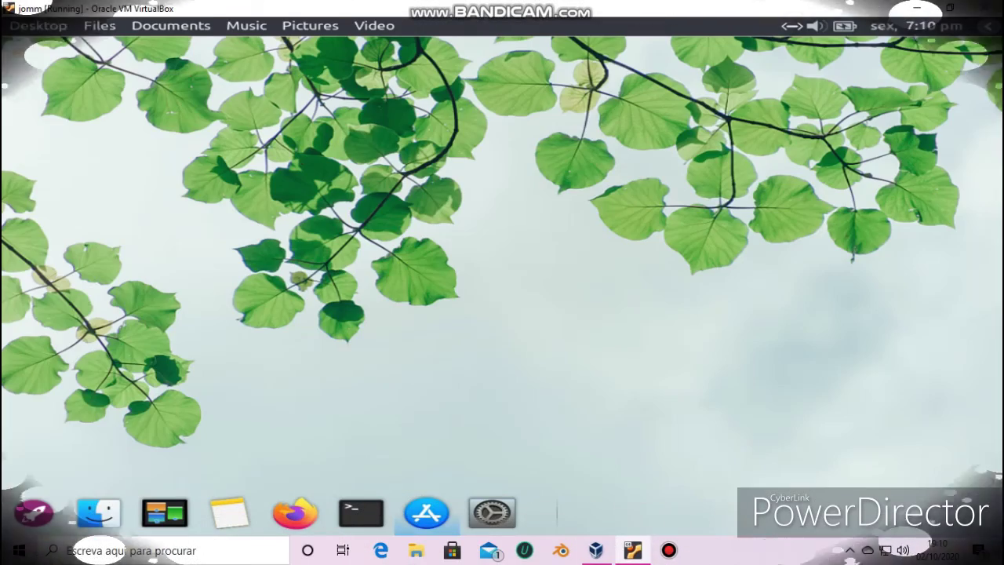
Open the desktop settings, set the aerial beach picture with green water and rocks as the wallpaper, and close the settings.
right_click(360, 116)
left_click(477, 178)
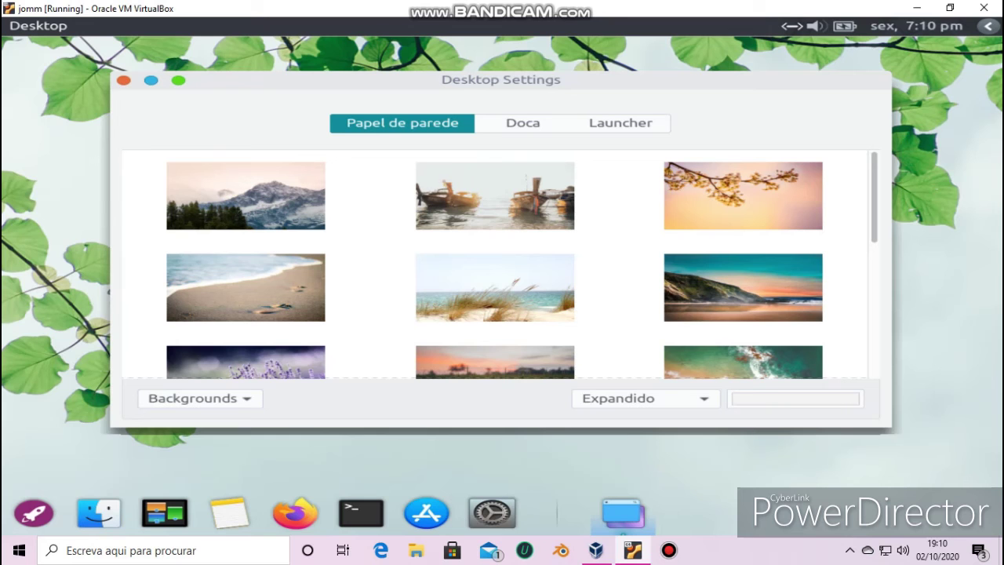
left_click(743, 288)
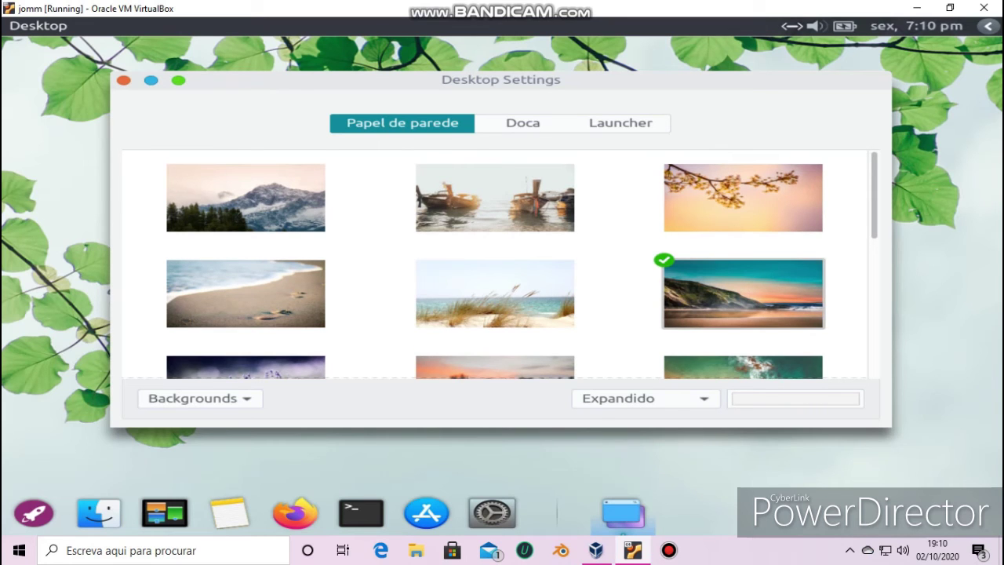
key("Down")
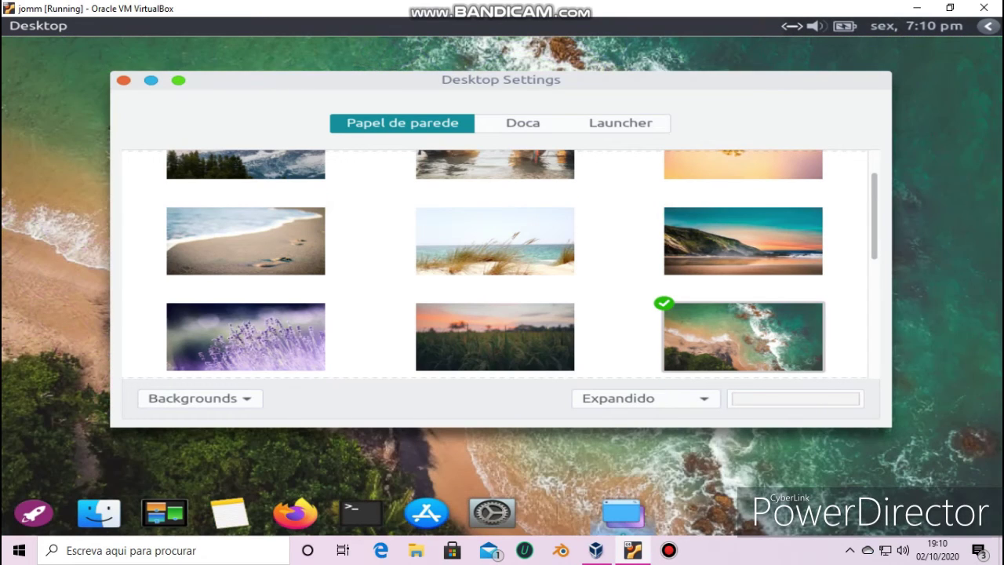
key("Escape")
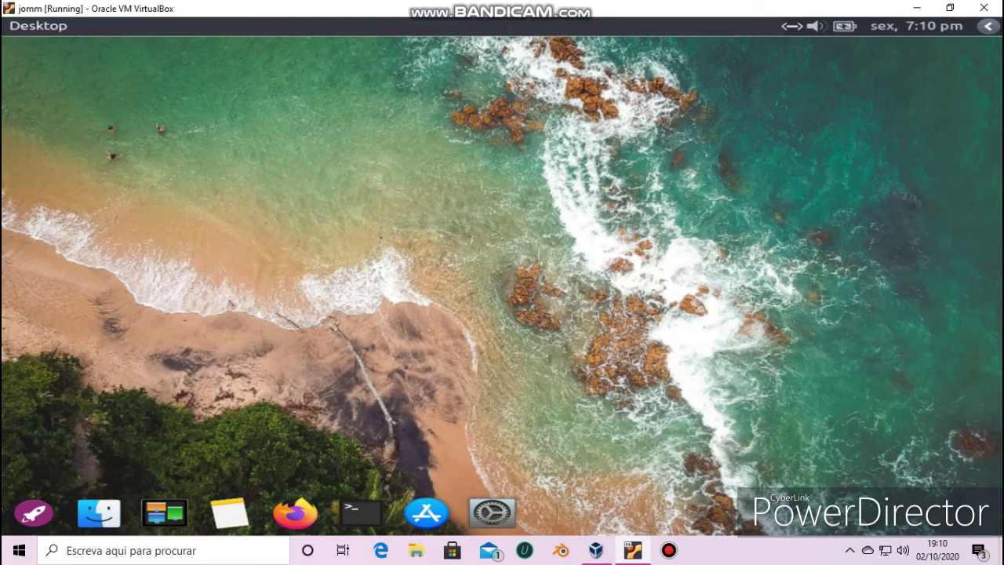
Set the Virtual1 display resolution to 1280x768 in the settings, keep the new configuration, and close the settings.
right_click(344, 88)
left_click(340, 90)
left_click(493, 512)
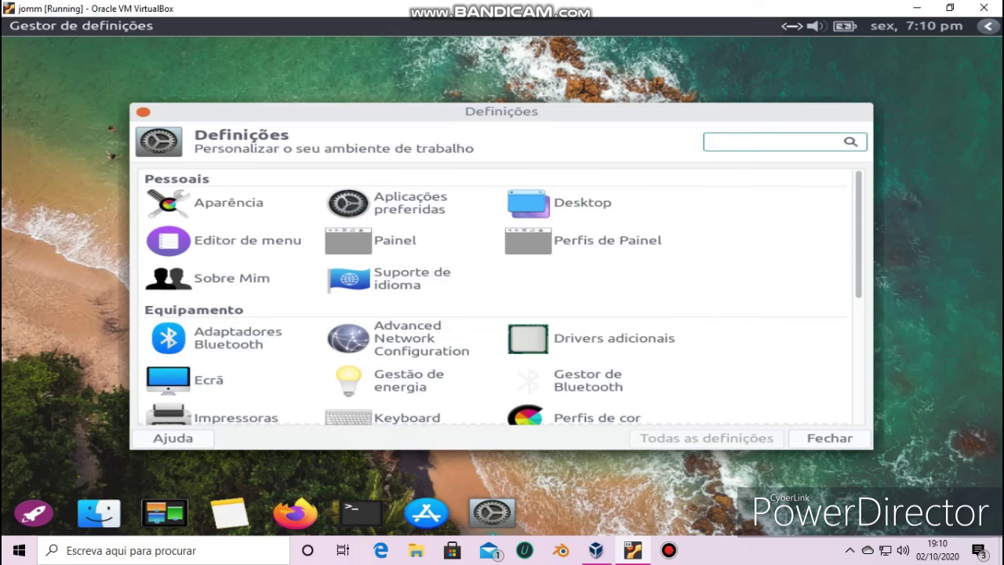
left_click(189, 381)
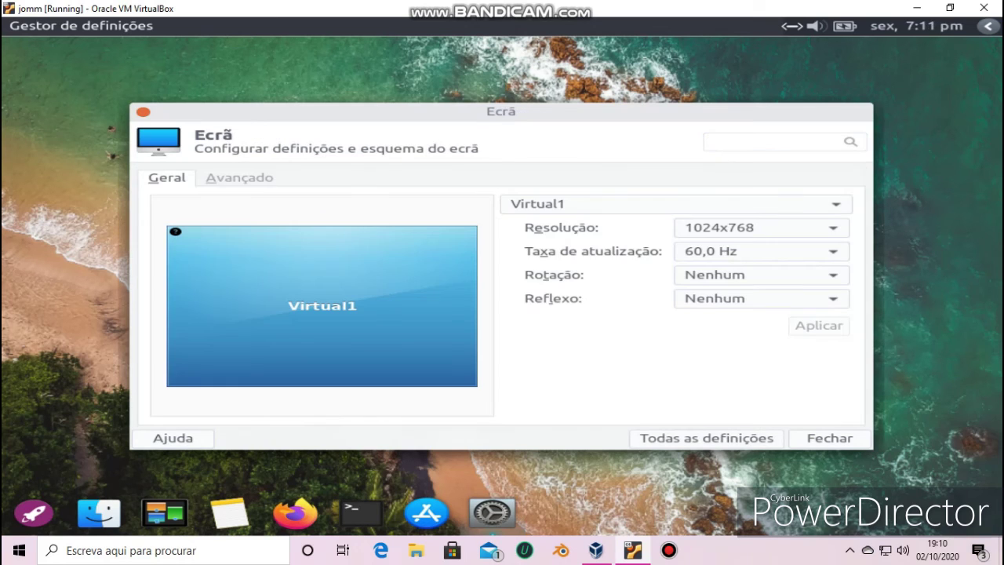
left_click(760, 227)
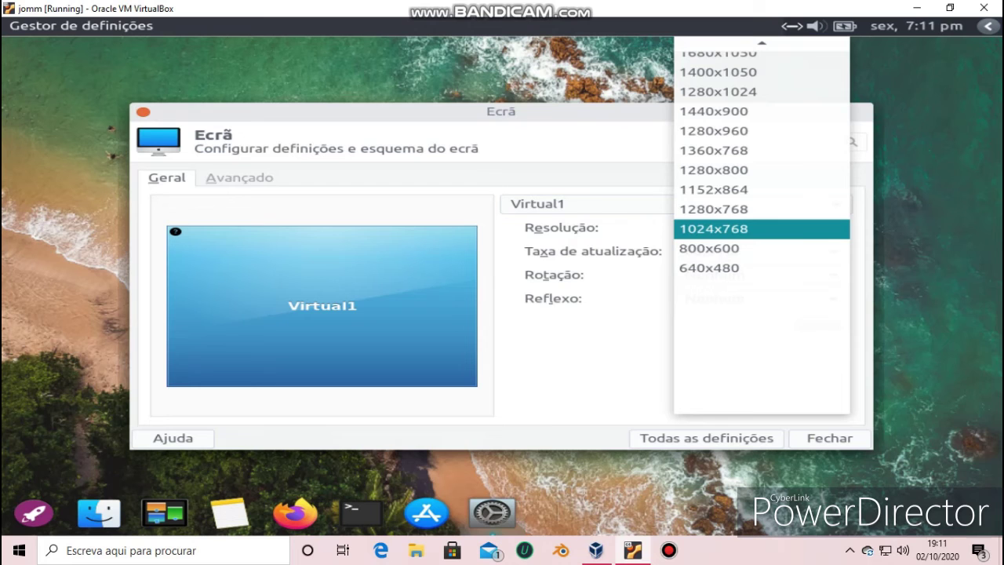
left_click(761, 209)
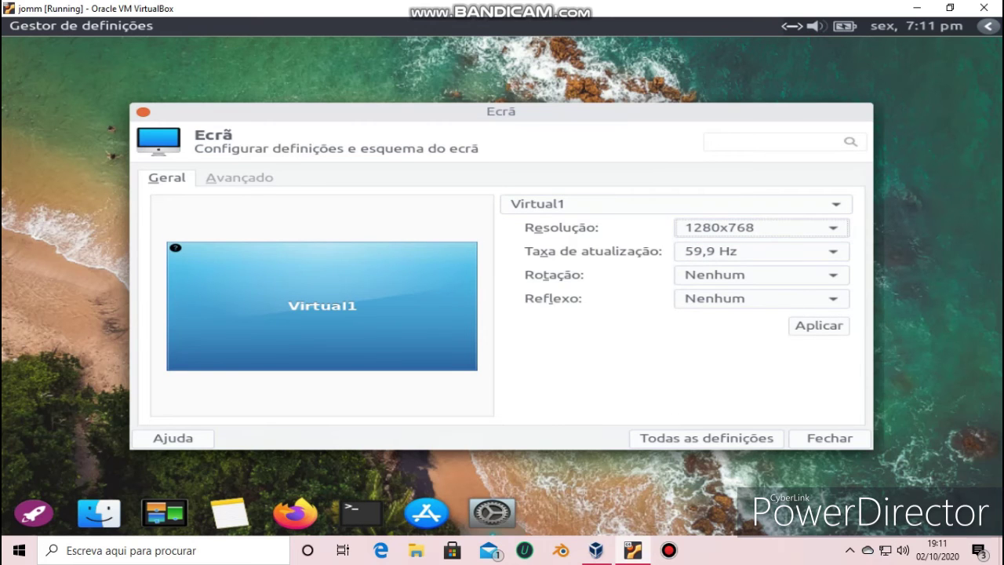
left_click(819, 325)
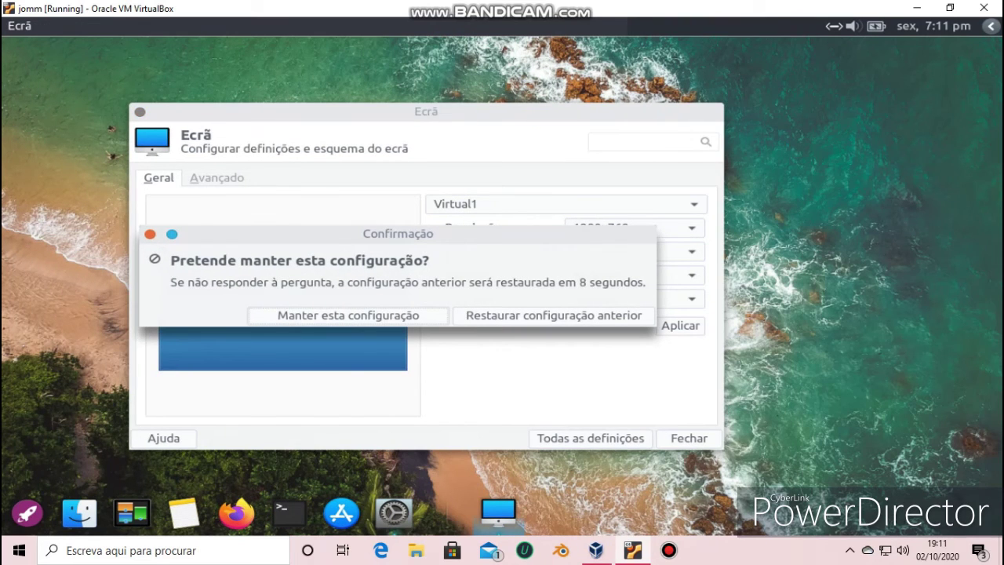
left_click(348, 315)
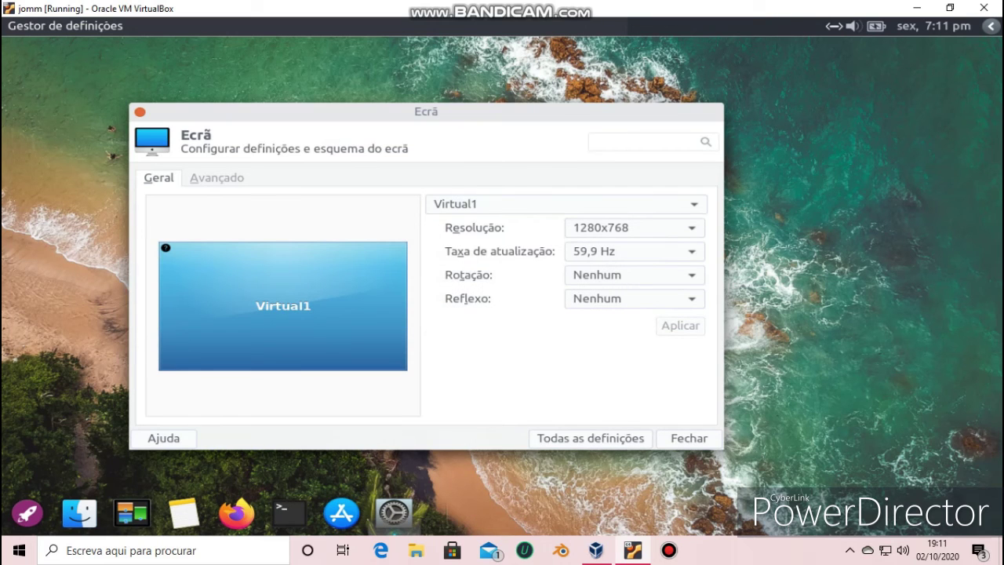
left_click(688, 437)
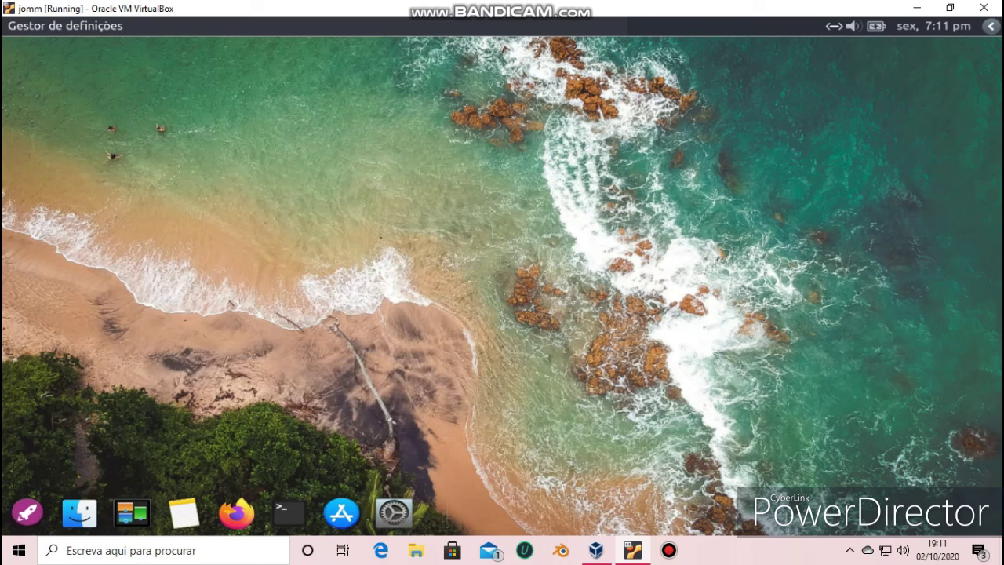
Open the SGT puzzle collection from the application launcher, start the Pearl game to view its board, and close the collection.
left_click(28, 513)
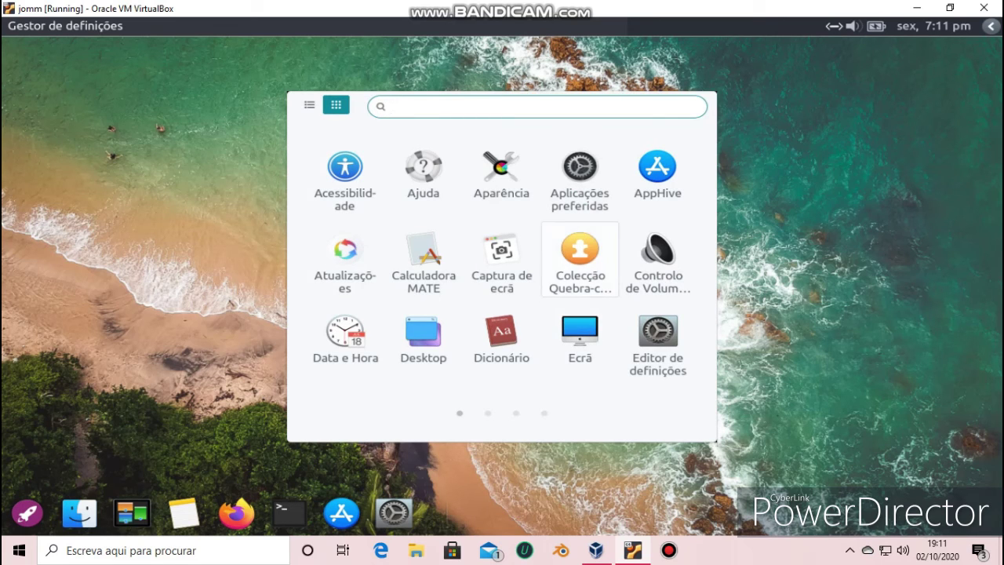
left_click(580, 259)
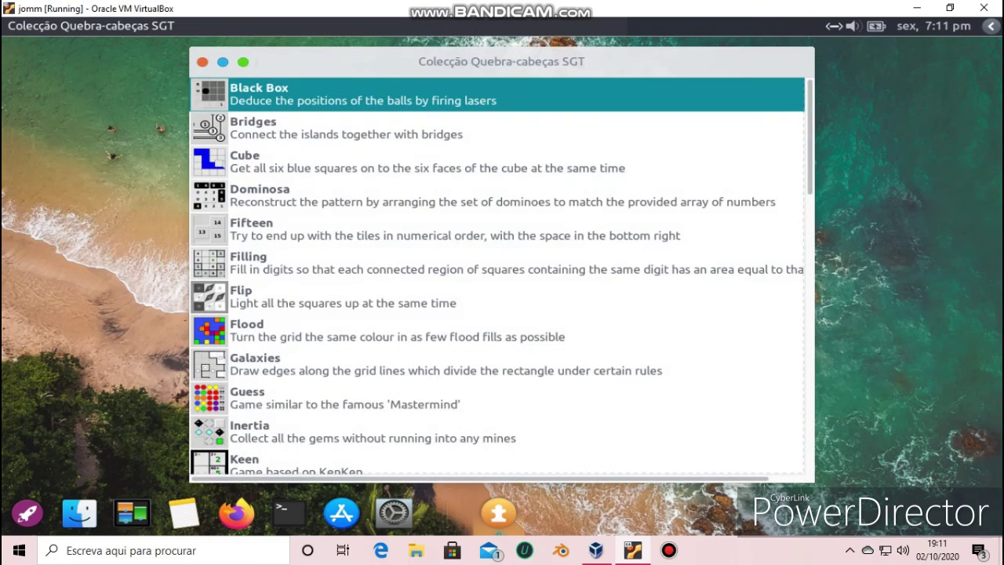
scroll(502, 276, "down", 10)
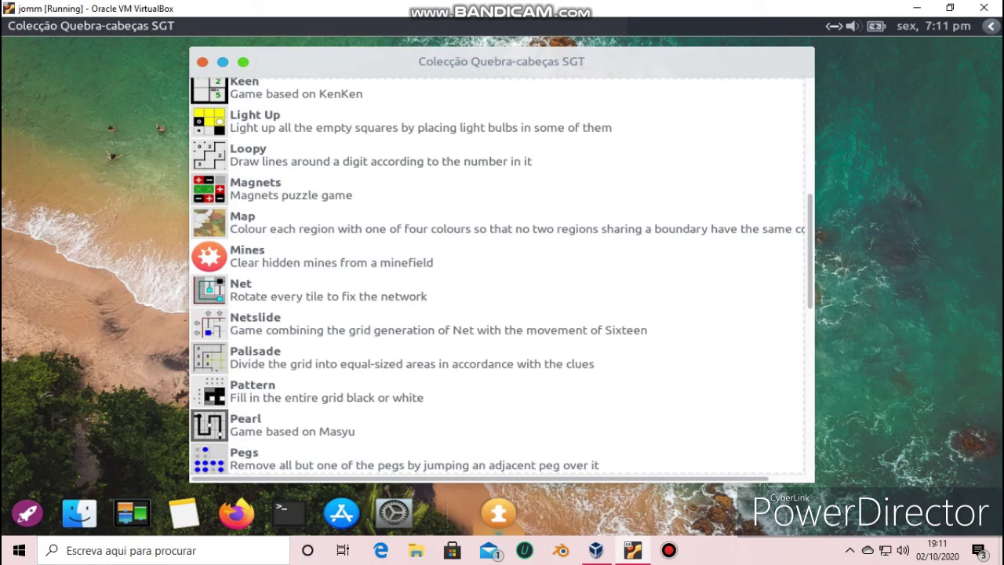
left_click(412, 358)
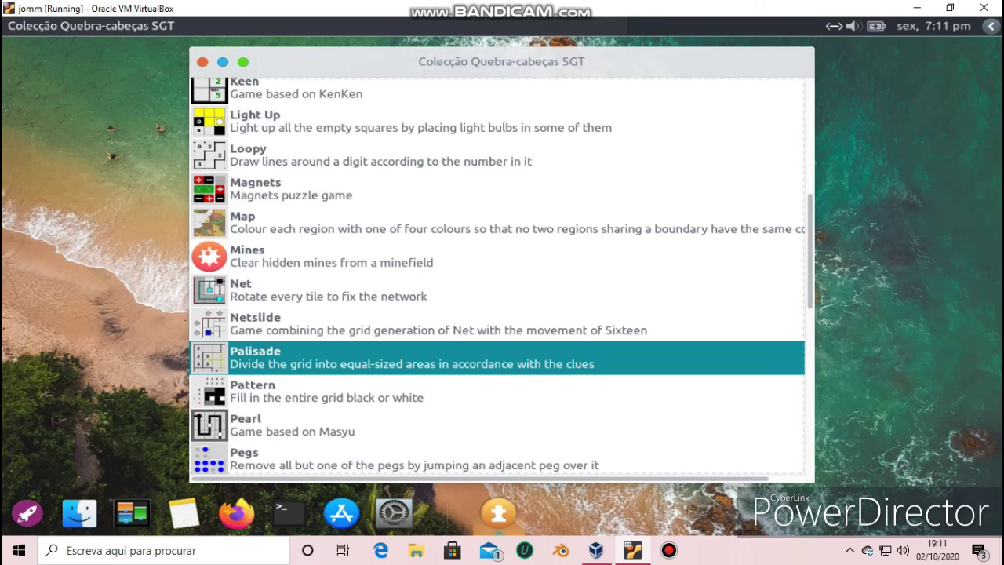
left_click(411, 425)
key("Return")
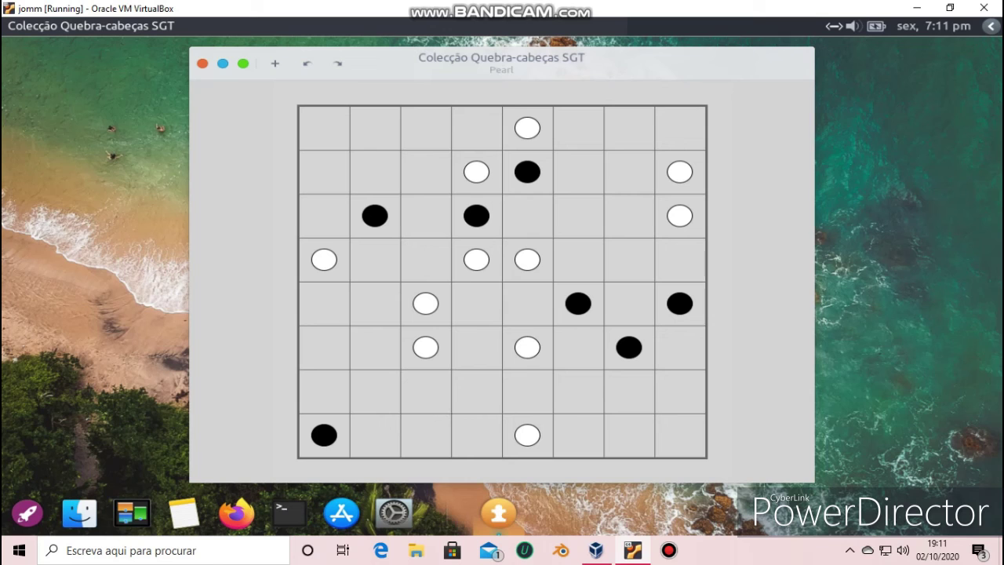
left_click(202, 63)
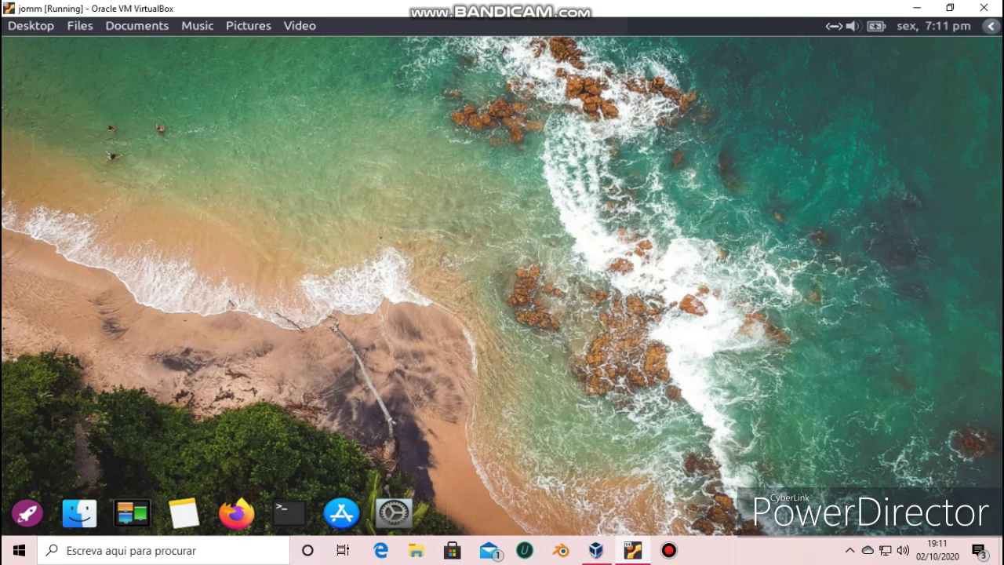
Reopen the SGT puzzle collection from the application launcher and look through its list of games.
left_click(28, 513)
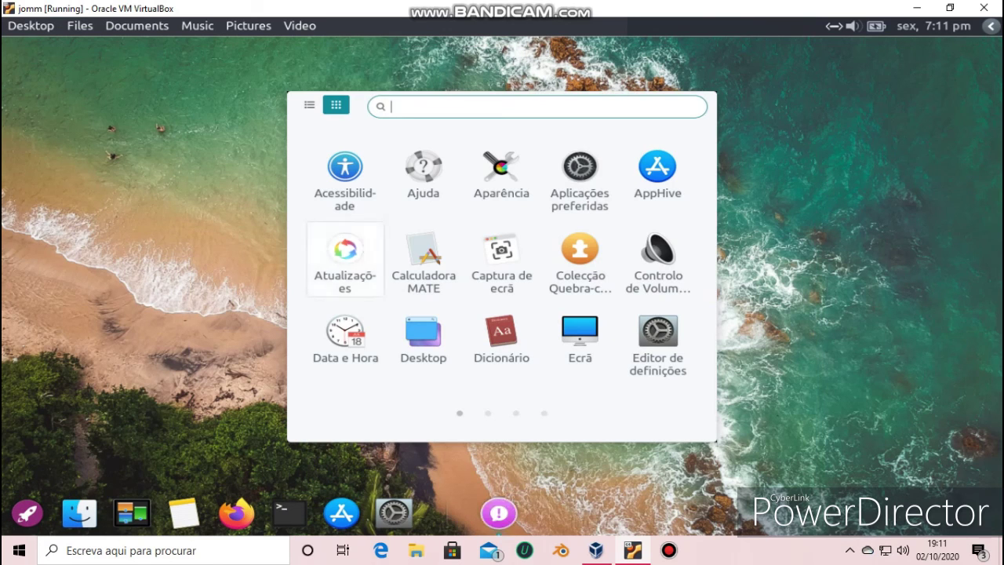
left_click(580, 259)
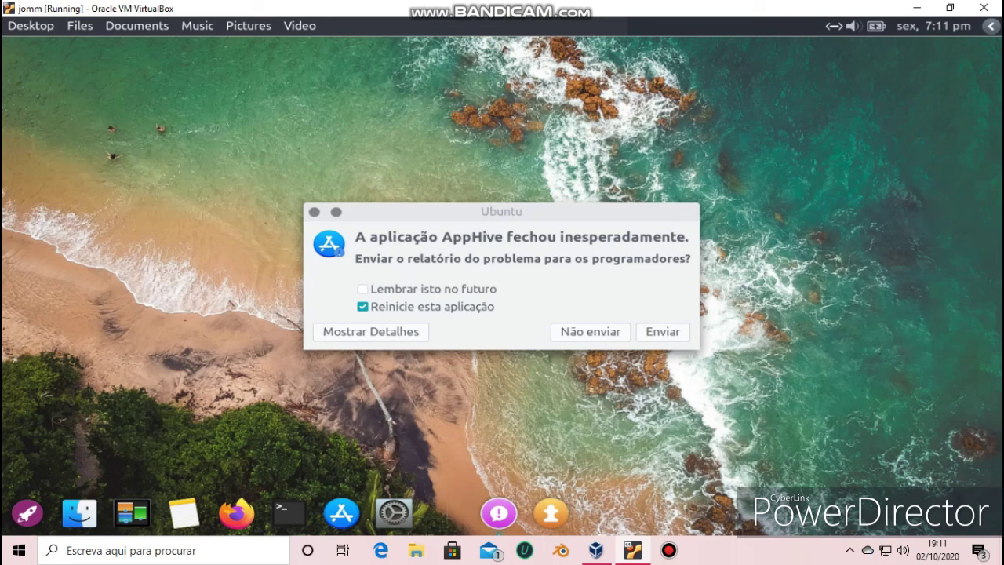
scroll(500, 276, "down", 8)
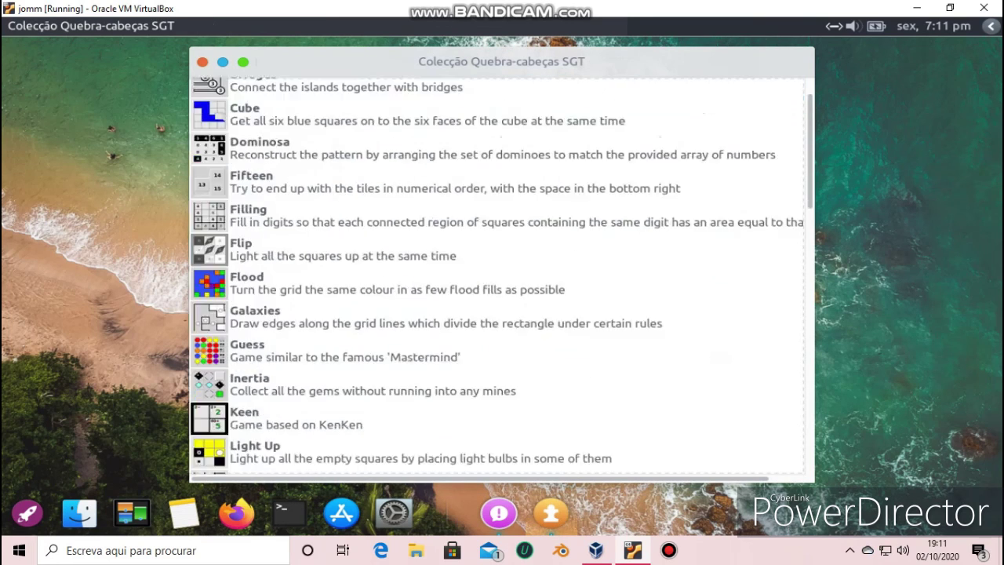
scroll(501, 276, "down", 10)
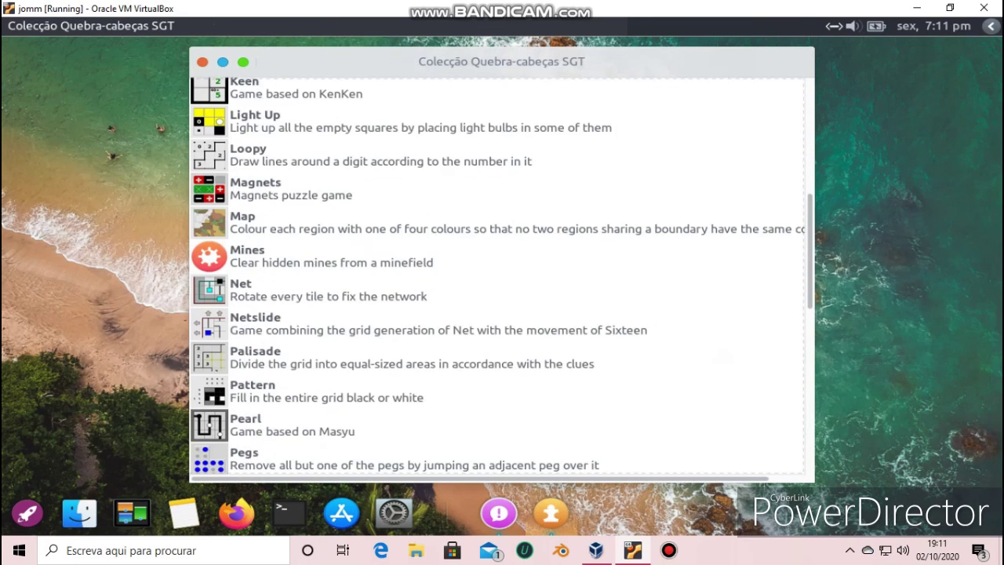
scroll(500, 276, "down", 5)
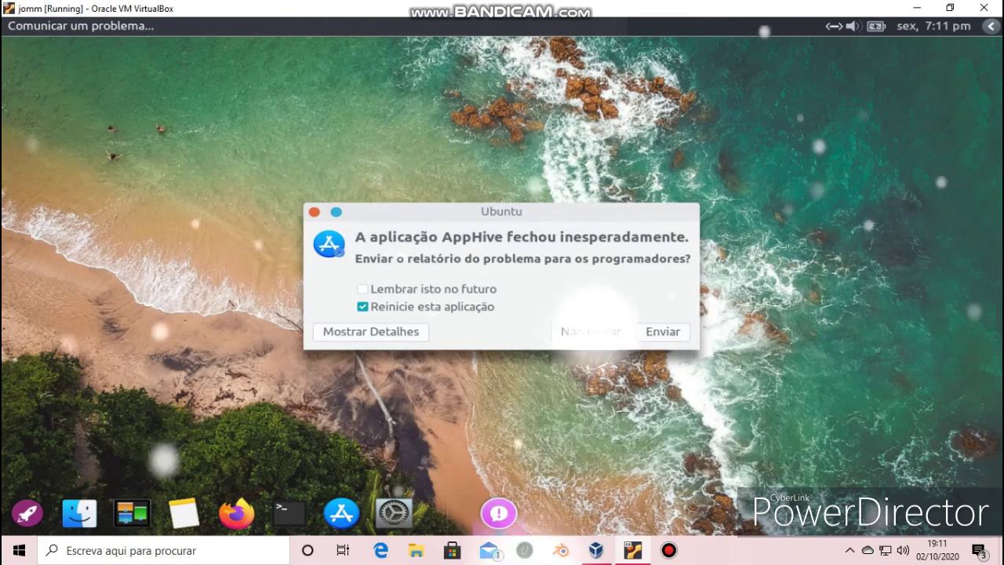
Decline to send the AppHive problem report while letting the application restart, and switch to the Bandicam recorder.
left_click(591, 332)
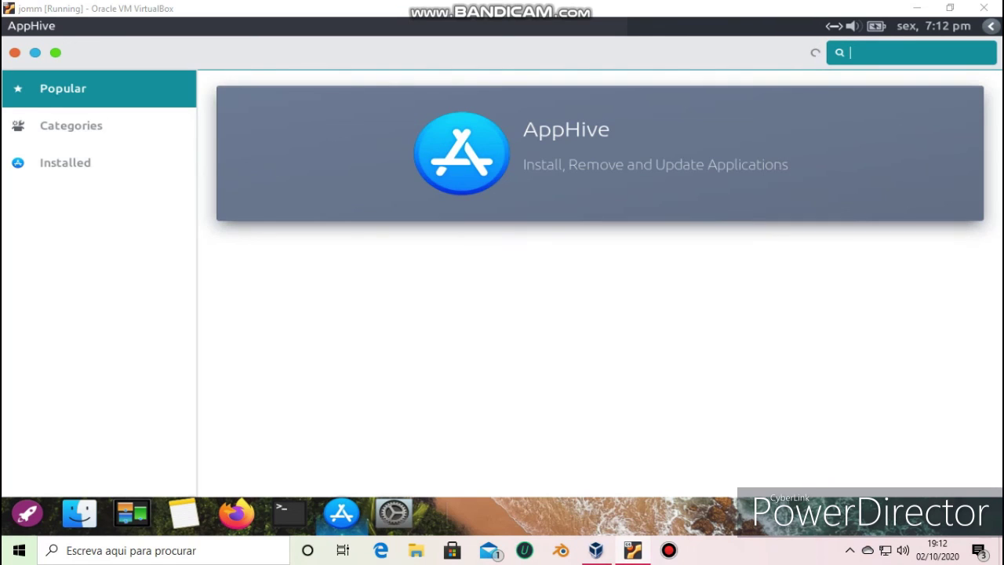
left_click(668, 551)
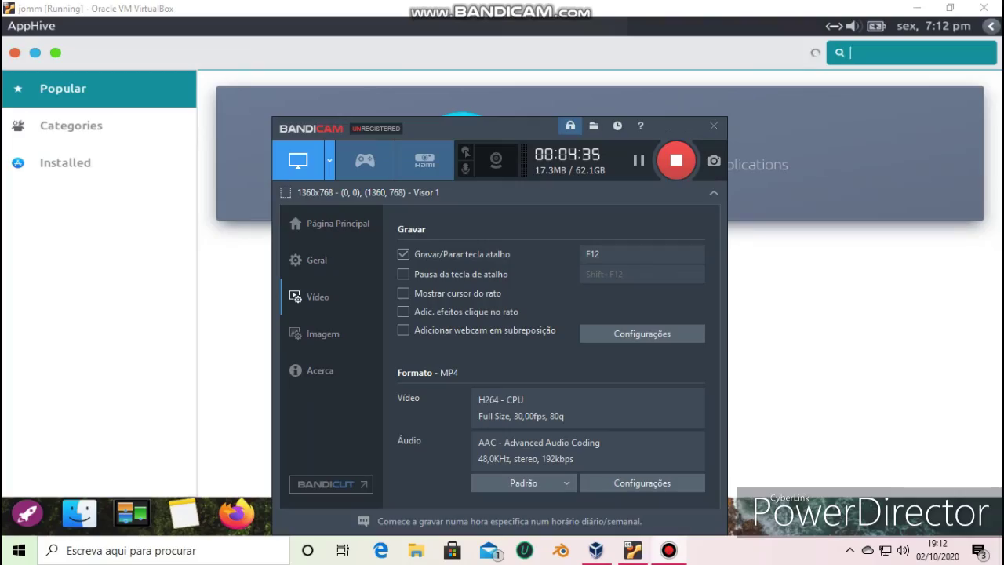